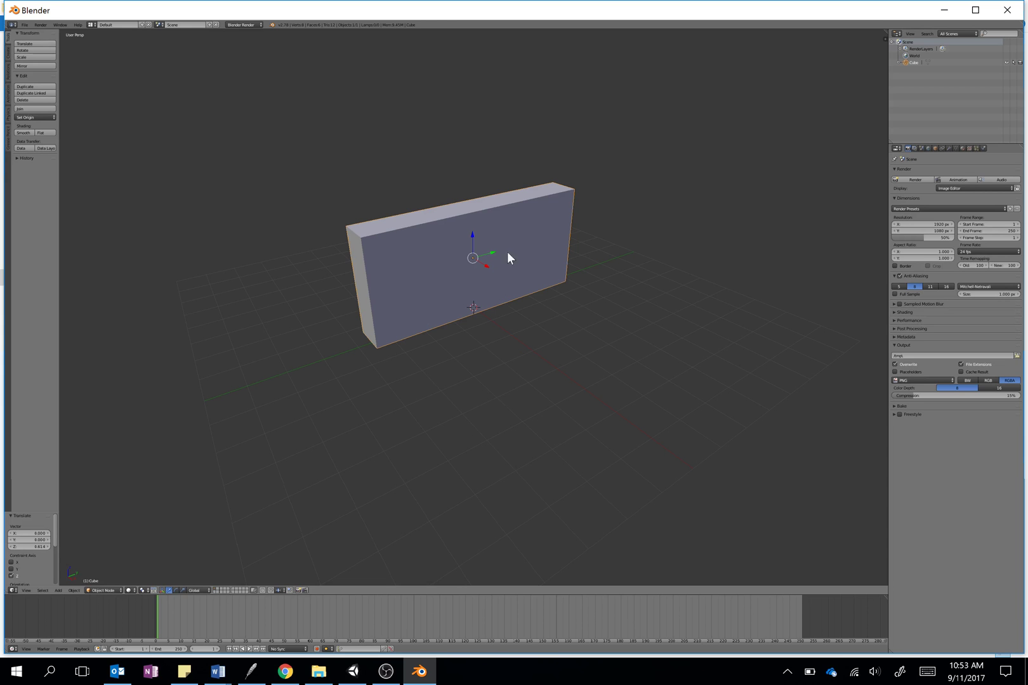
Switch to File Explorer and look inside the Brick wall folder in the Assets folder of the year 12 test project.
{"action": "left_click", "coordinate": [320, 675]}
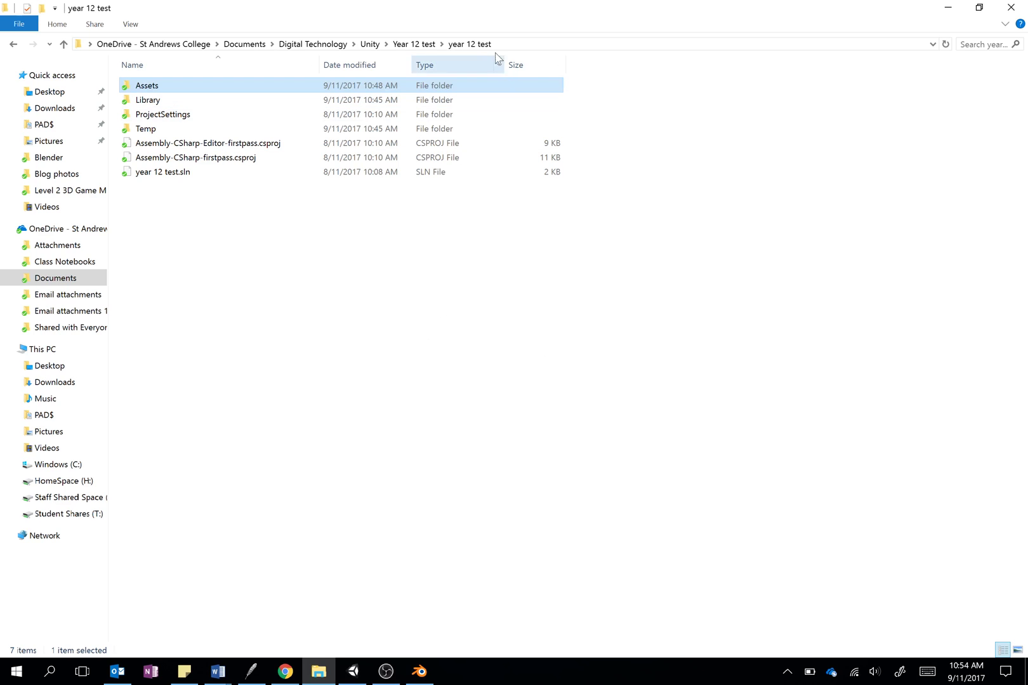
{"action": "left_click", "coordinate": [413, 44]}
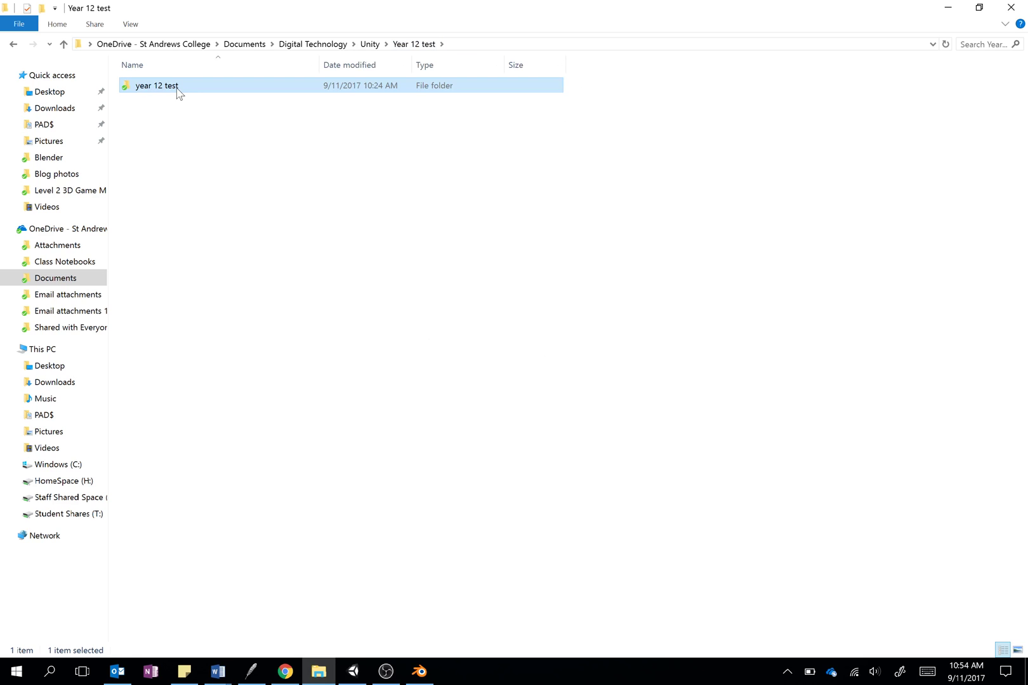
{"action": "double_click", "coordinate": [178, 89]}
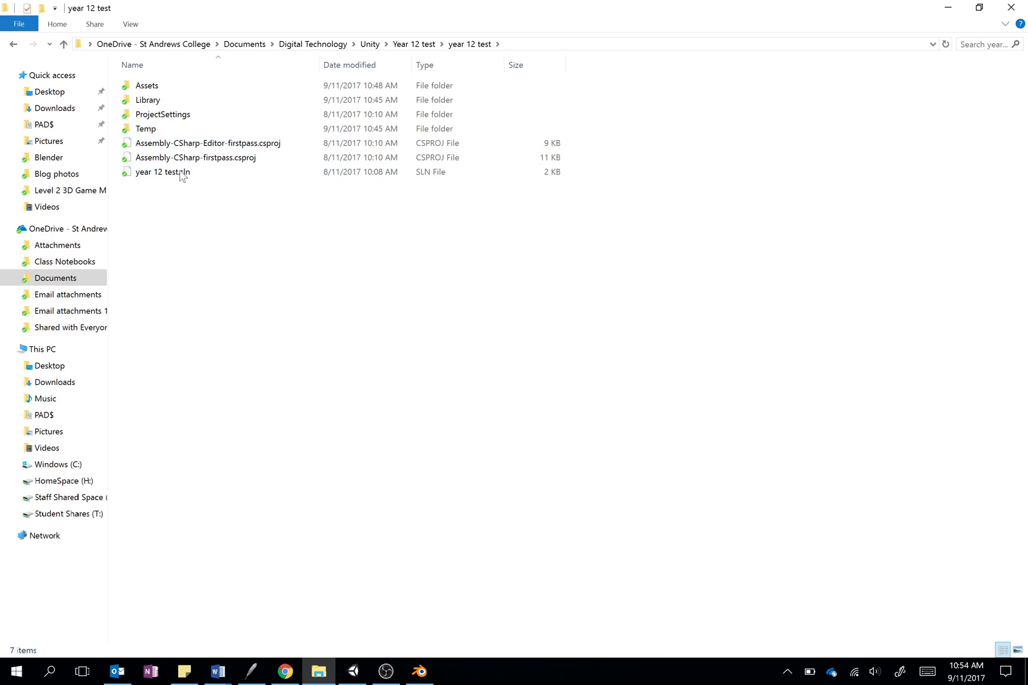
{"action": "double_click", "coordinate": [152, 89]}
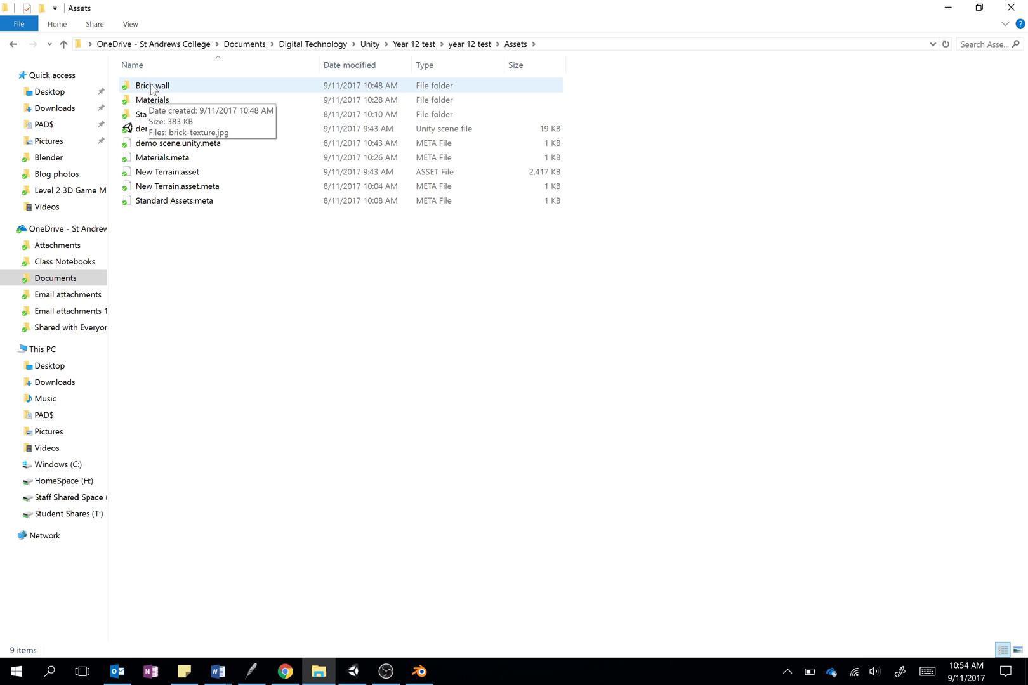
{"action": "double_click", "coordinate": [153, 87]}
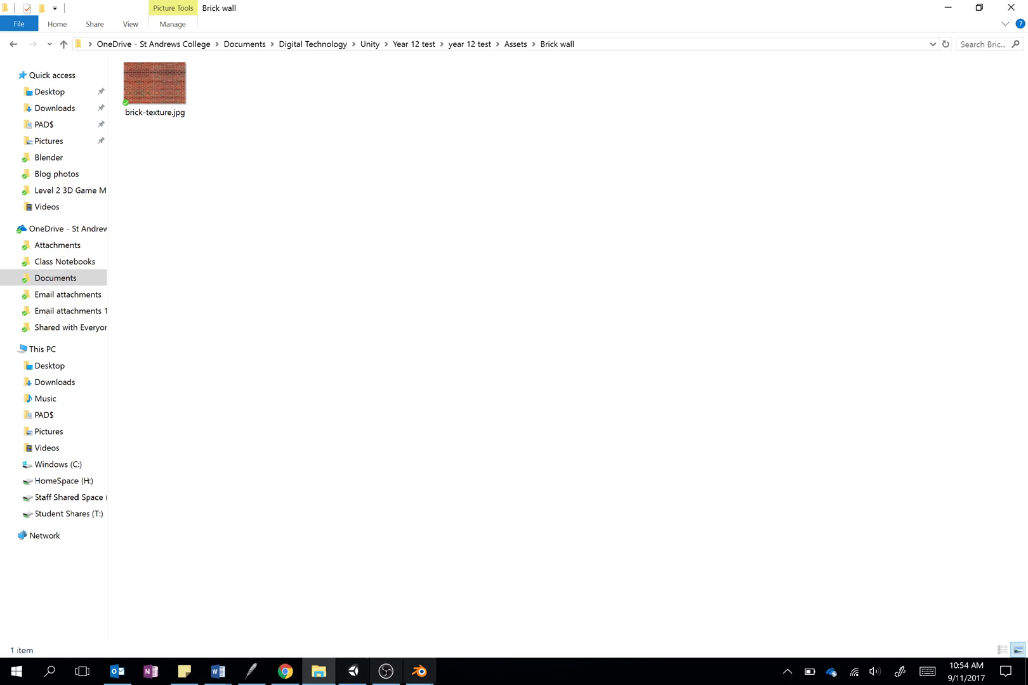
Switch back to Blender, split the 3D viewport into two side-by-side areas, and make the second one a UV/Image Editor.
{"action": "left_click", "coordinate": [419, 674]}
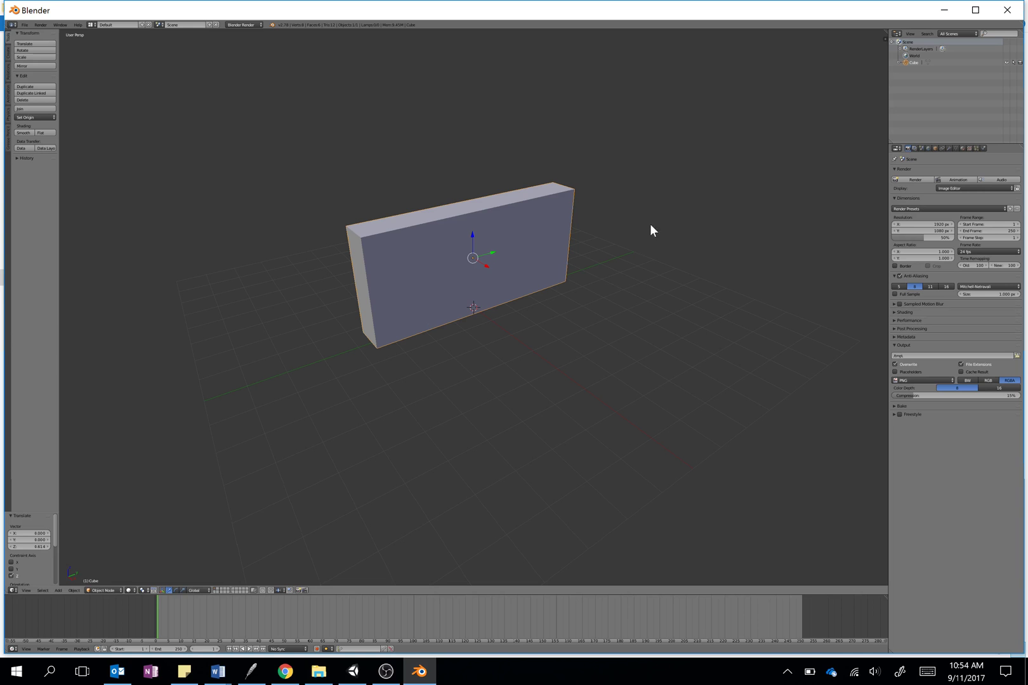
{"action": "left_click_drag", "start_coordinate": [888, 29], "coordinate": [495, 62]}
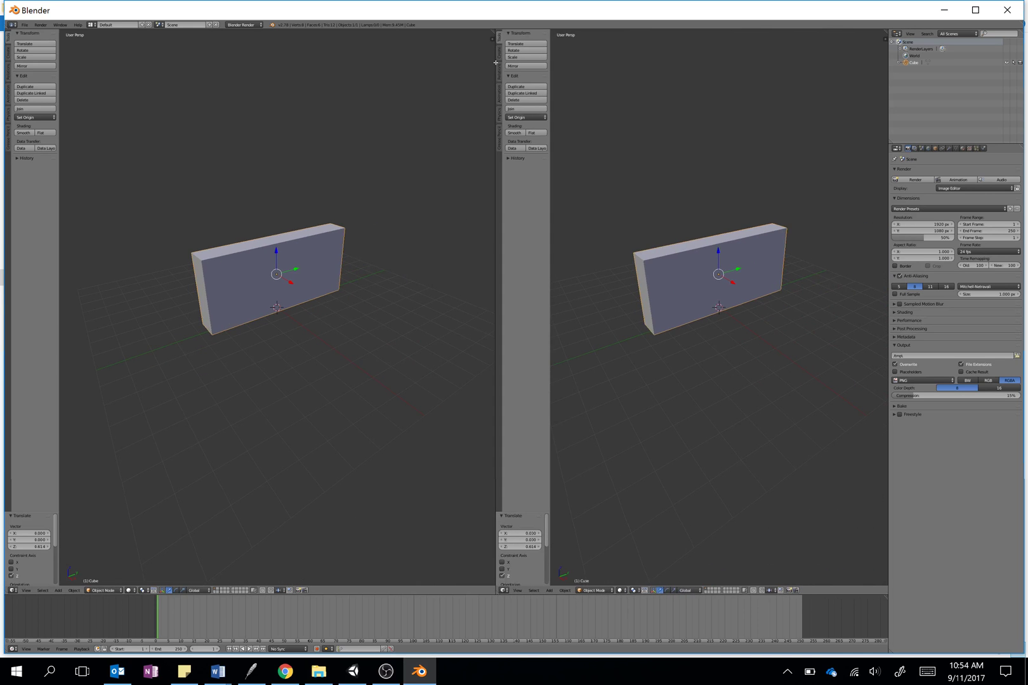
{"action": "left_click", "coordinate": [505, 590]}
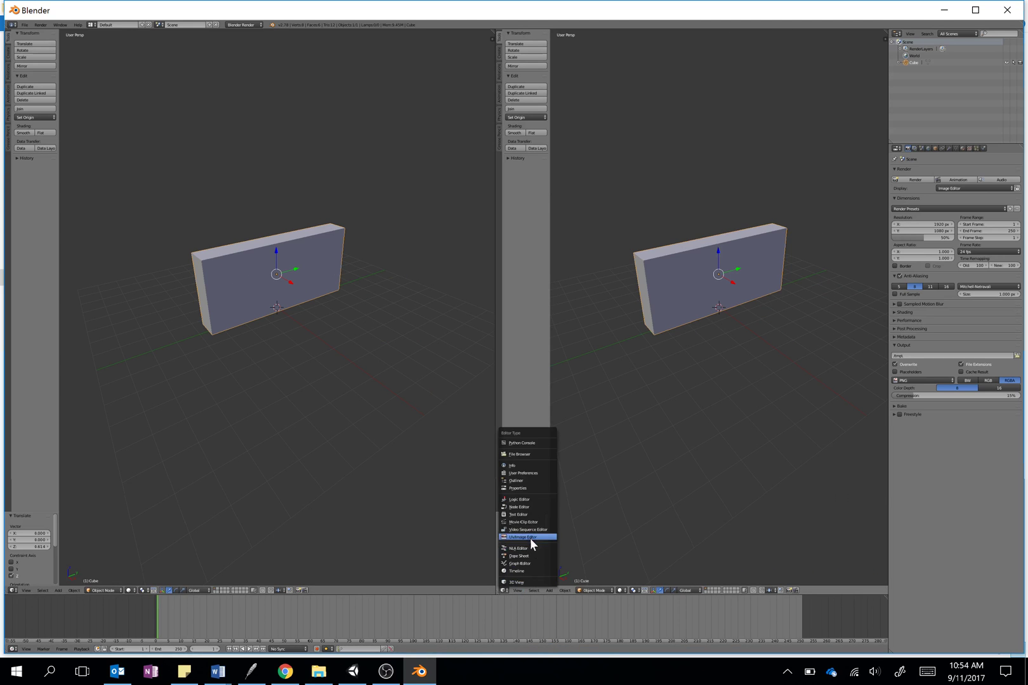
{"action": "left_click", "coordinate": [530, 538]}
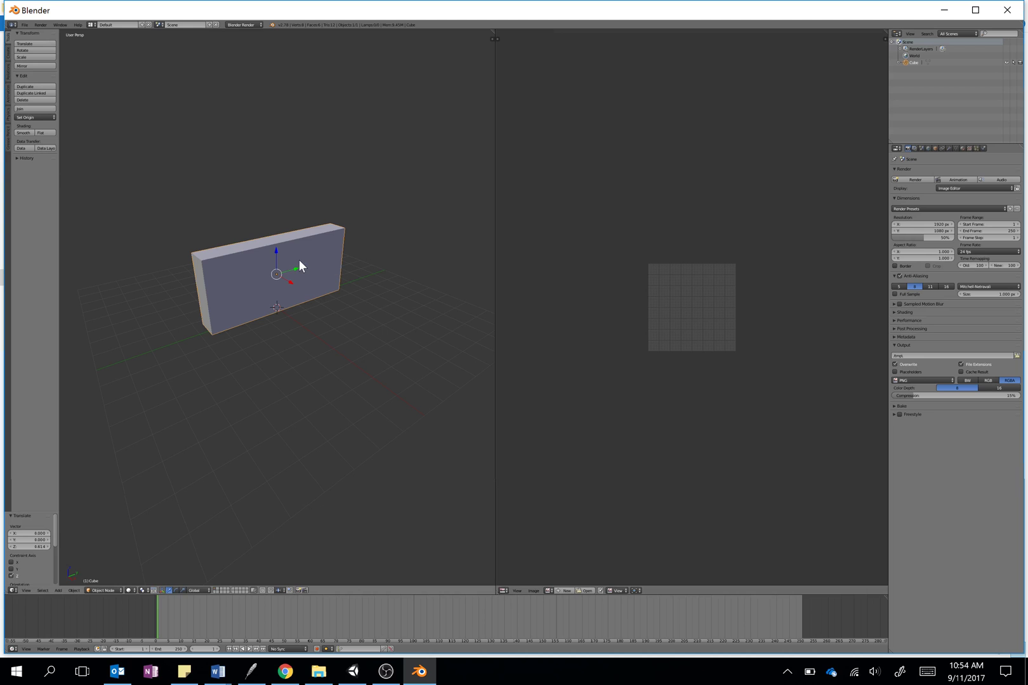
Enter Edit Mode on the wall block and unwrap all its faces with Smart UV Project.
{"action": "scroll", "coordinate": [315, 279], "scroll_direction": "up", "scroll_amount": 2}
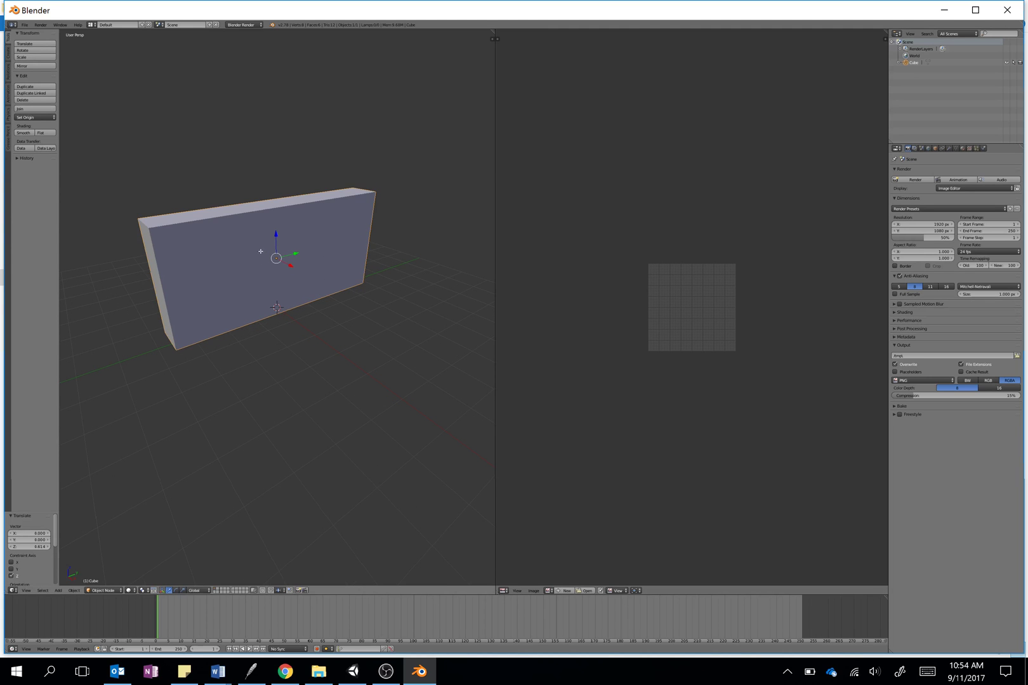
{"action": "key", "text": "Tab"}
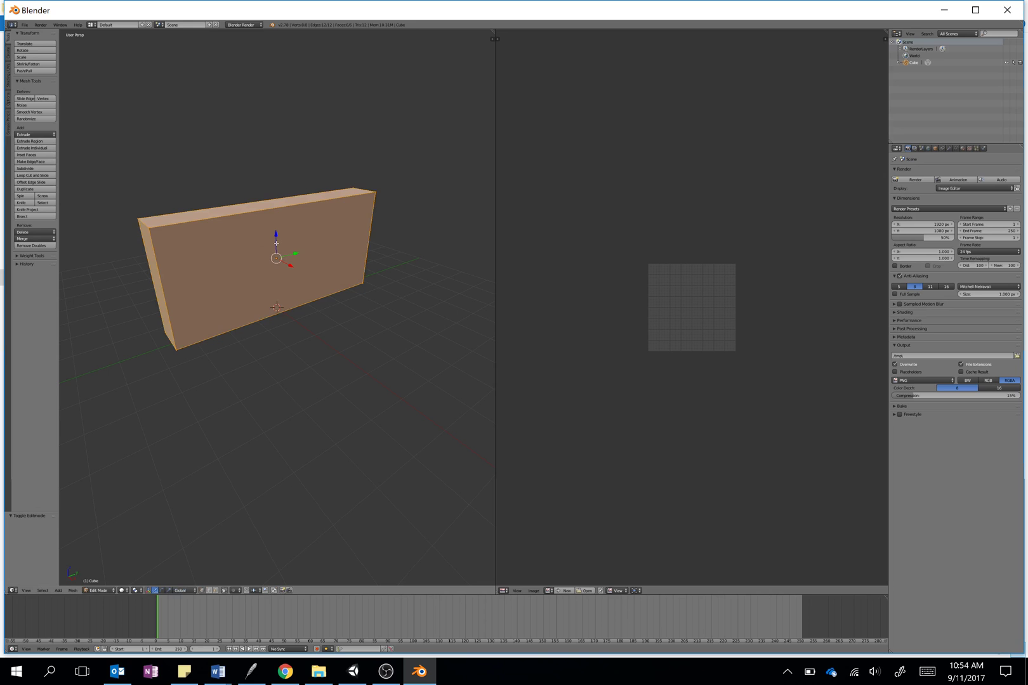
{"action": "key", "text": "u"}
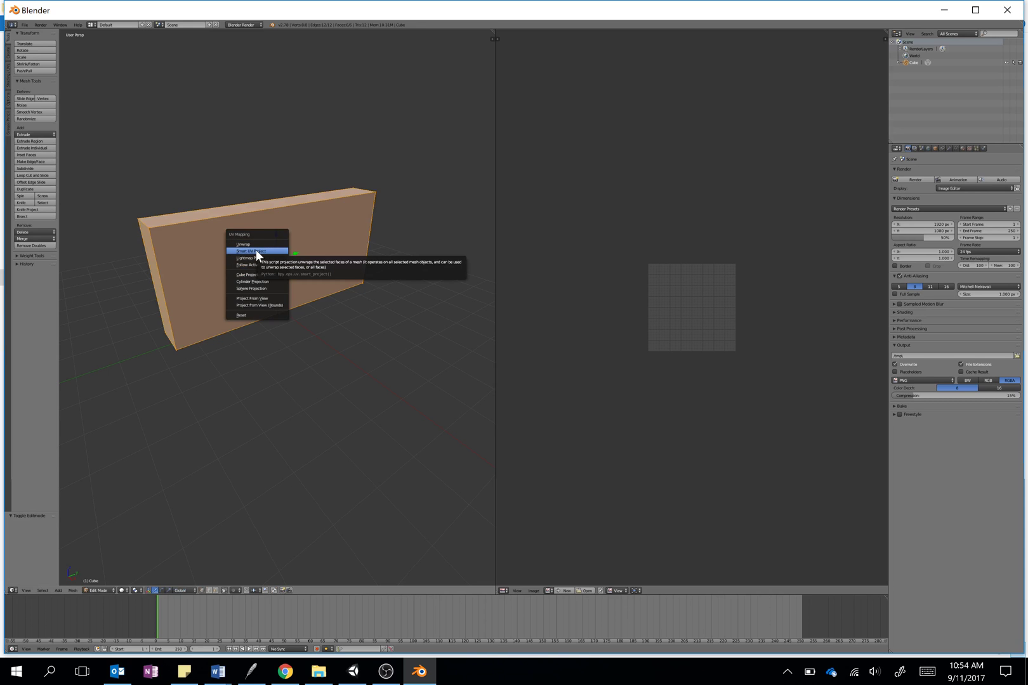
{"action": "left_click", "coordinate": [255, 250]}
{"action": "left_click", "coordinate": [257, 303]}
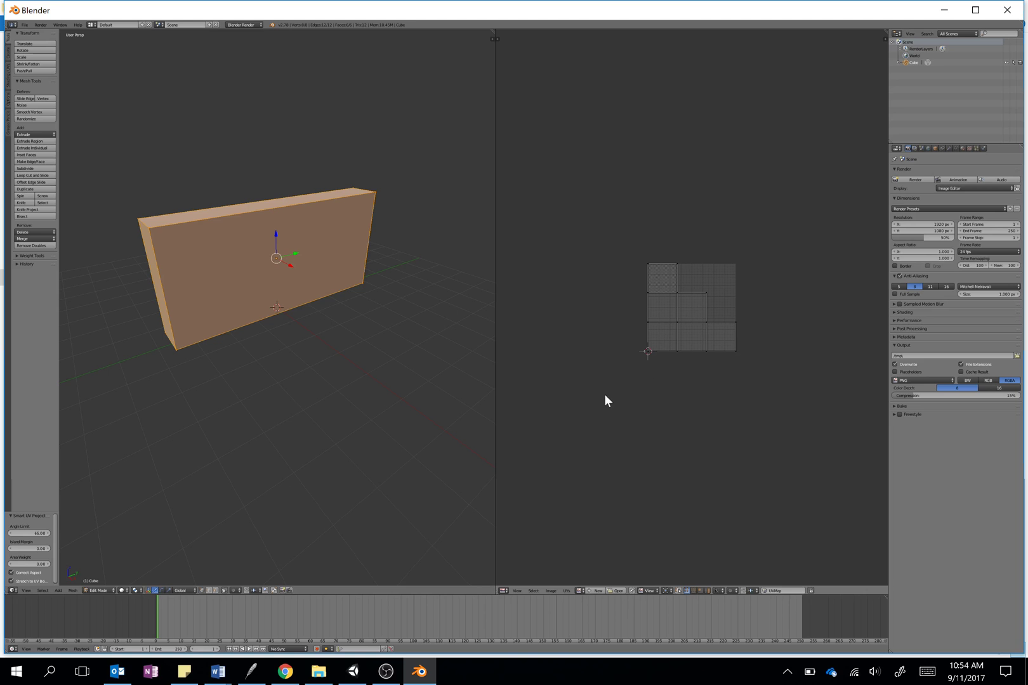
Open brick-texture.jpg from the recent Brick wall folder as the image behind the wall's UV layout.
{"action": "left_click", "coordinate": [617, 590]}
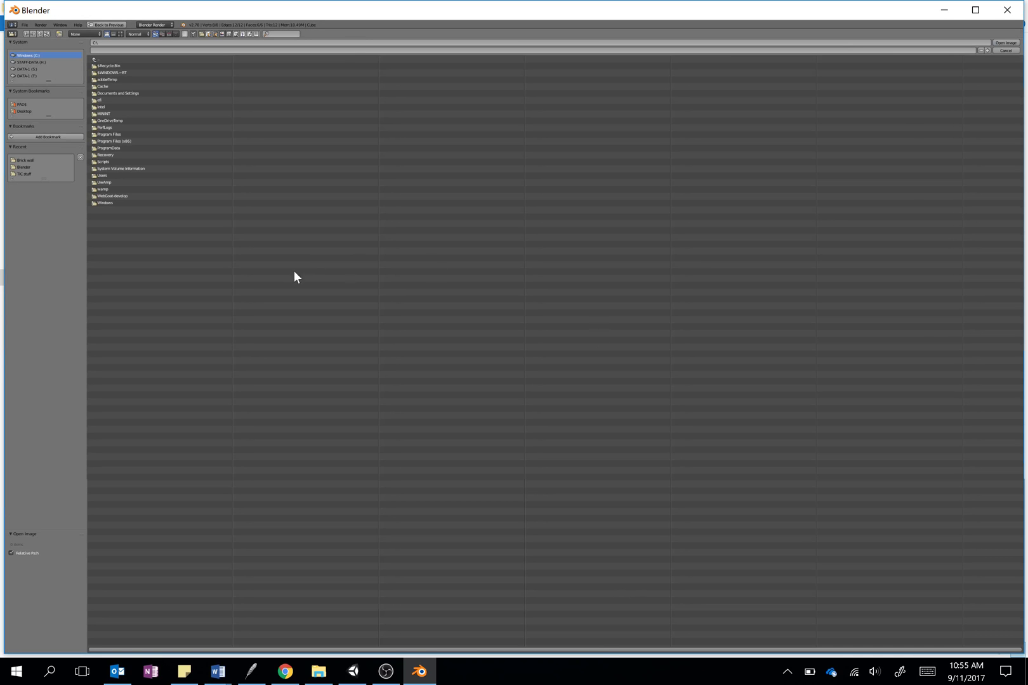
{"action": "left_click", "coordinate": [26, 161]}
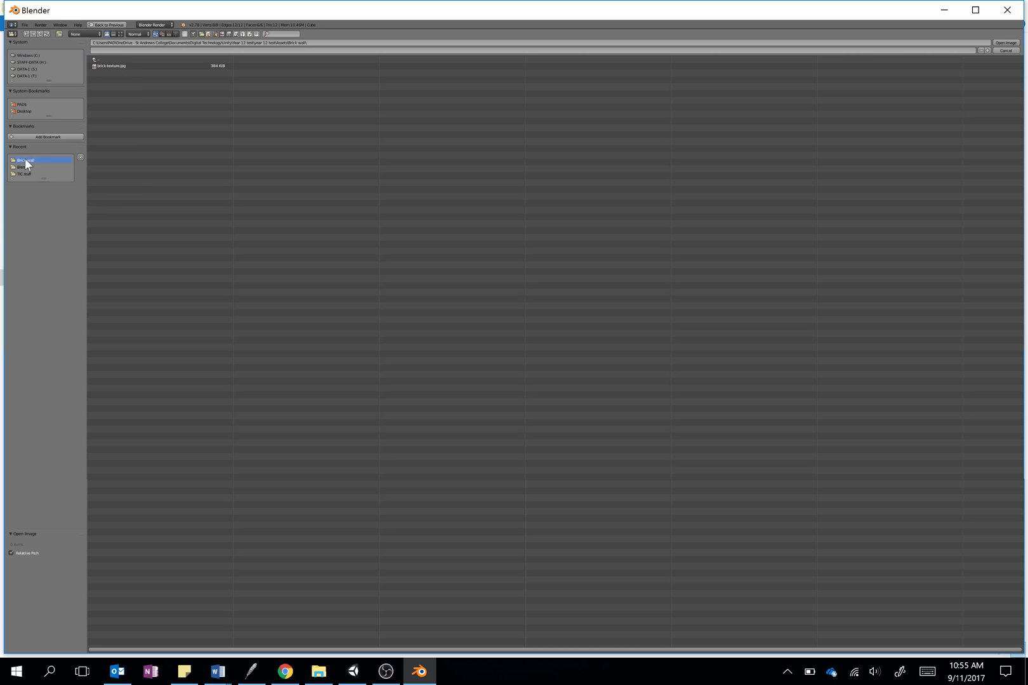
{"action": "left_click", "coordinate": [118, 64]}
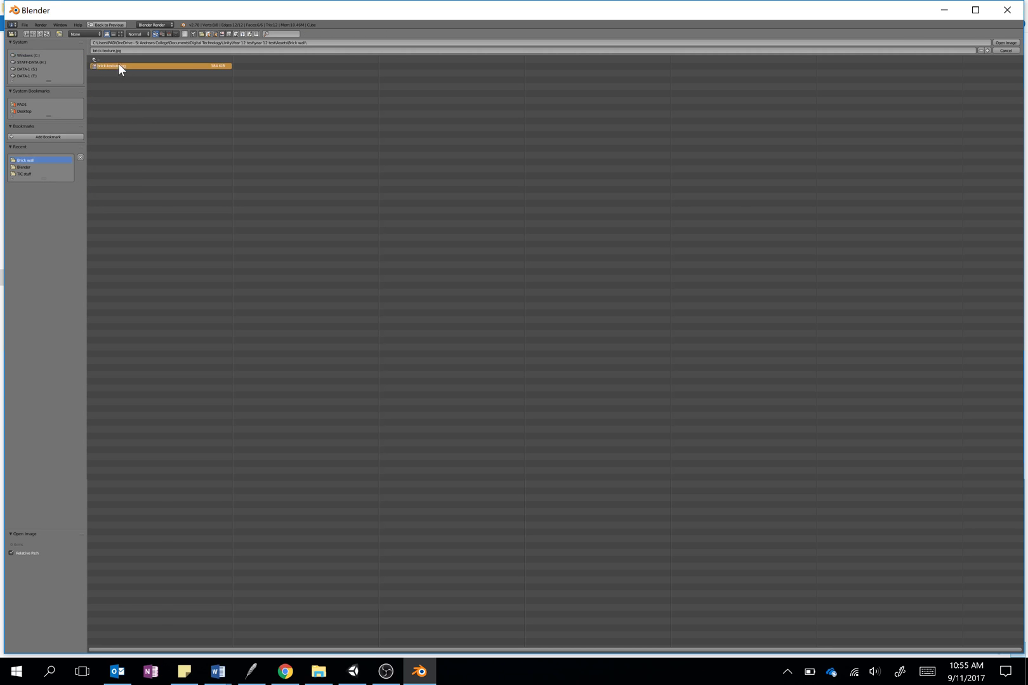
{"action": "double_click", "coordinate": [111, 64]}
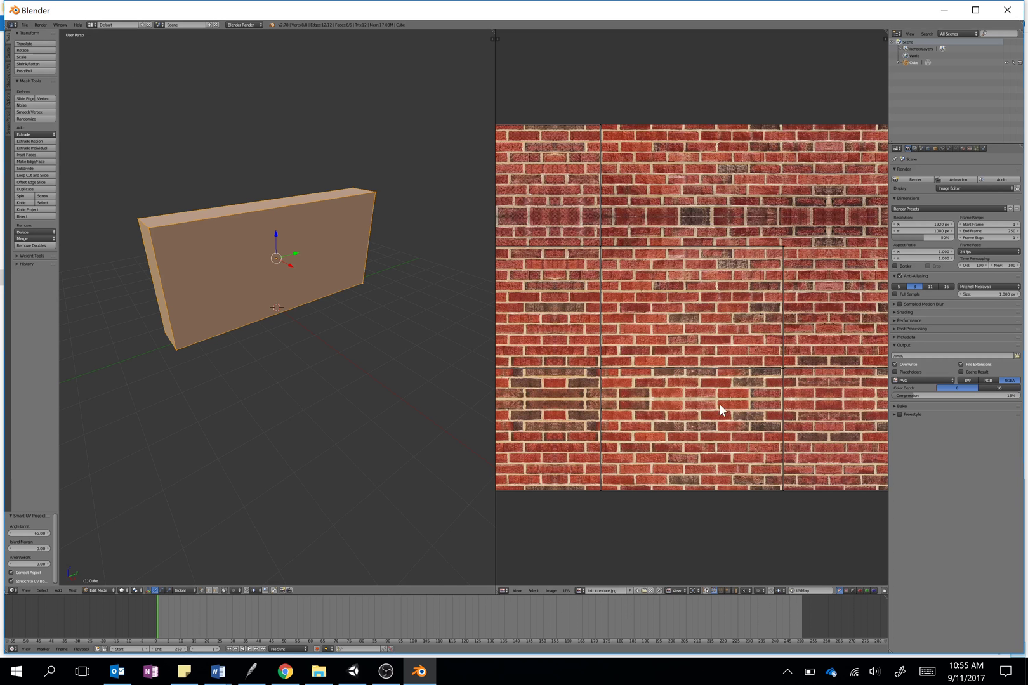
{"action": "scroll", "coordinate": [719, 400], "scroll_direction": "down", "scroll_amount": 2}
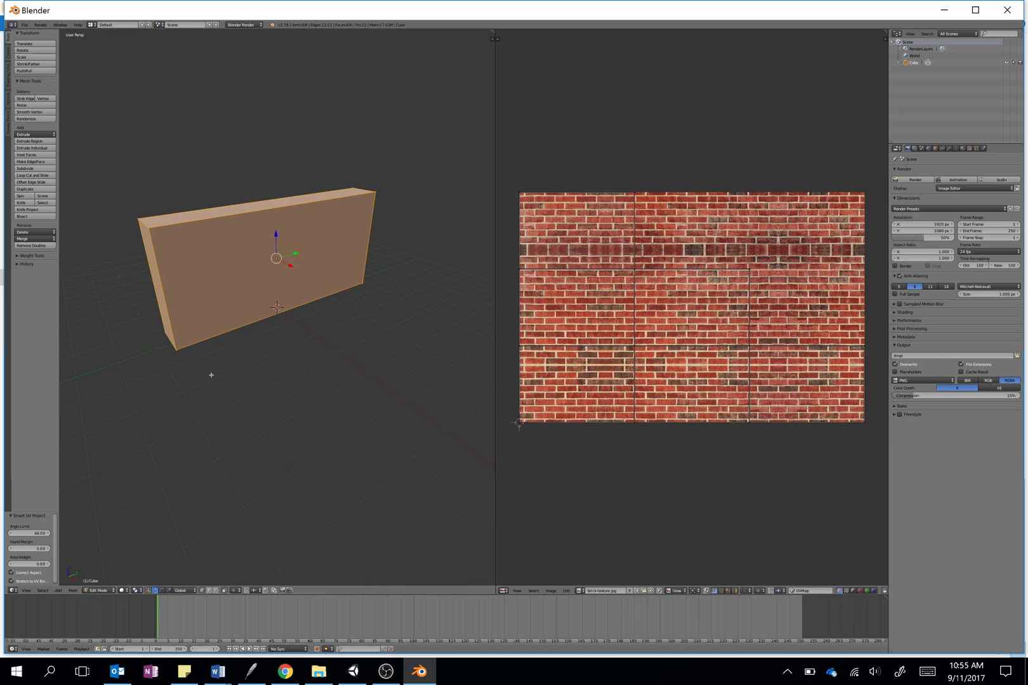
Set the 3D view's viewport shading to Texture.
{"action": "left_click", "coordinate": [127, 592]}
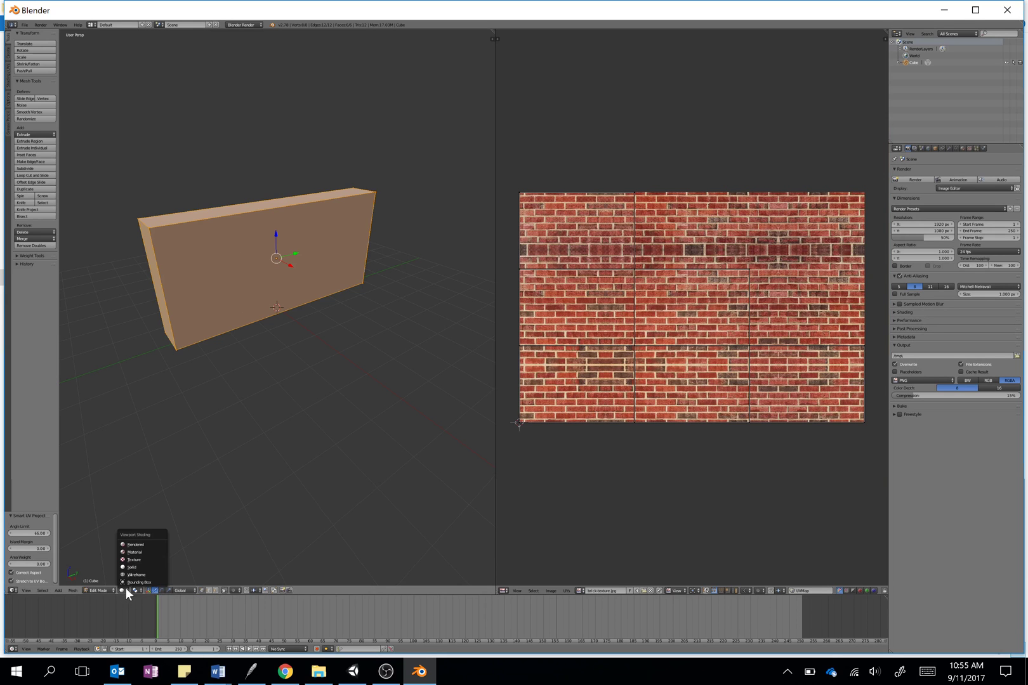
{"action": "left_click", "coordinate": [127, 590]}
{"action": "left_click", "coordinate": [135, 560]}
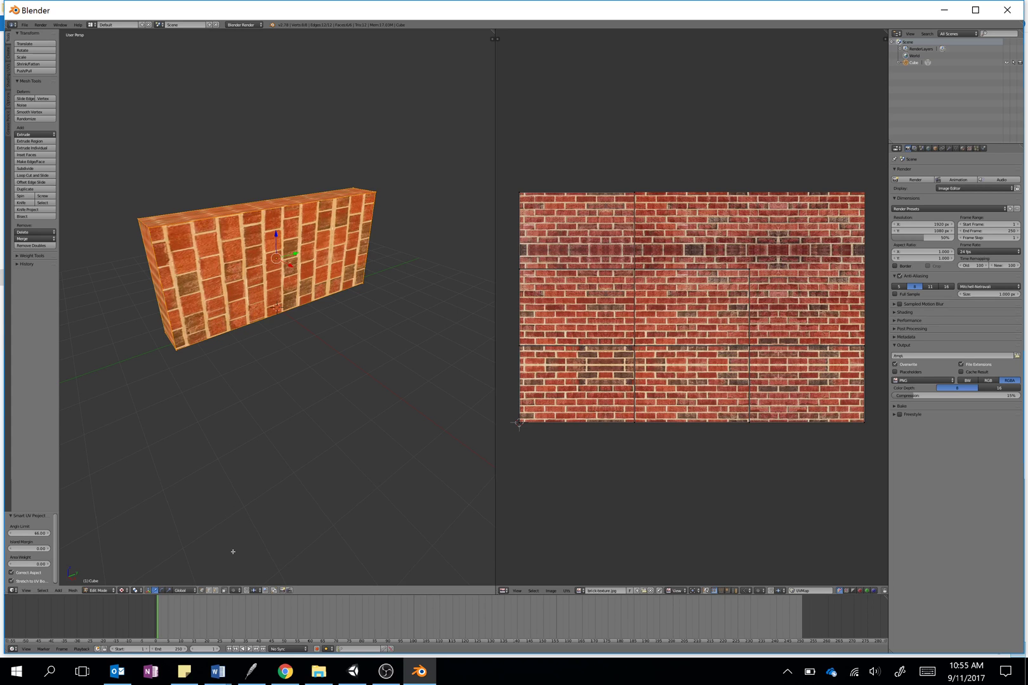
Select the wall's large front face in face select mode and move its UV island up to the middle of the brick image.
{"action": "left_click", "coordinate": [217, 591]}
{"action": "right_click", "coordinate": [262, 274]}
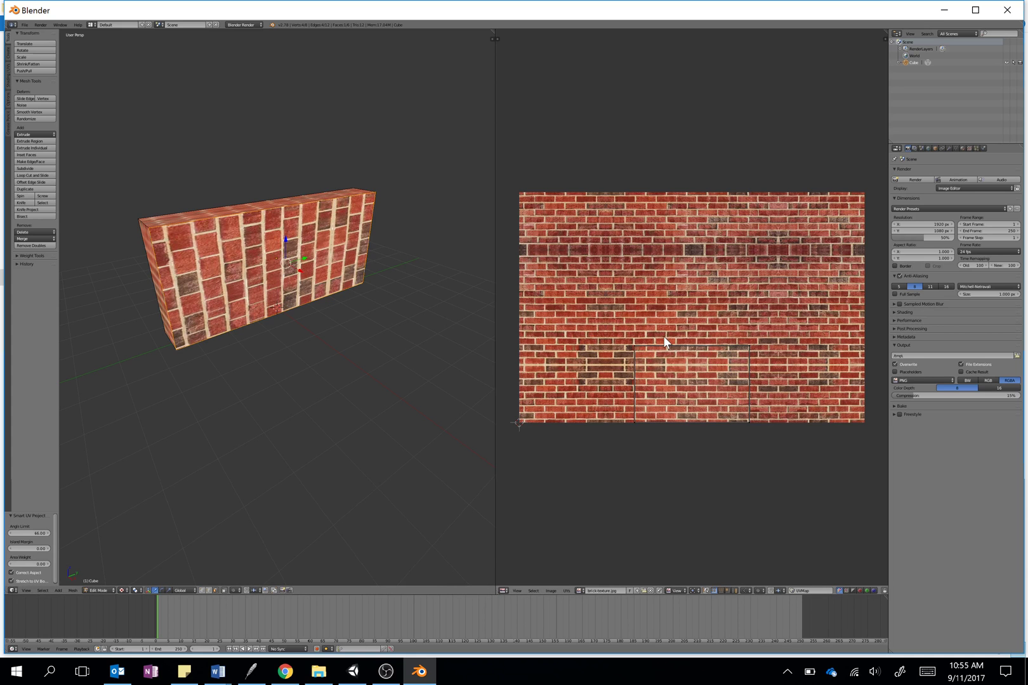
{"action": "key", "text": "a"}
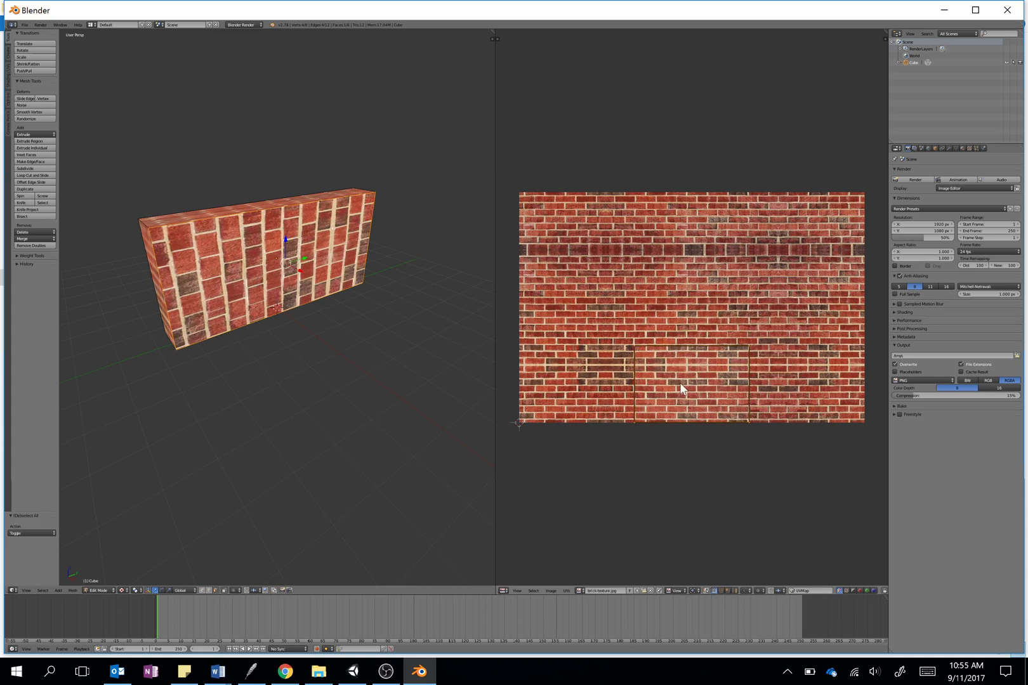
{"action": "key", "text": "g"}
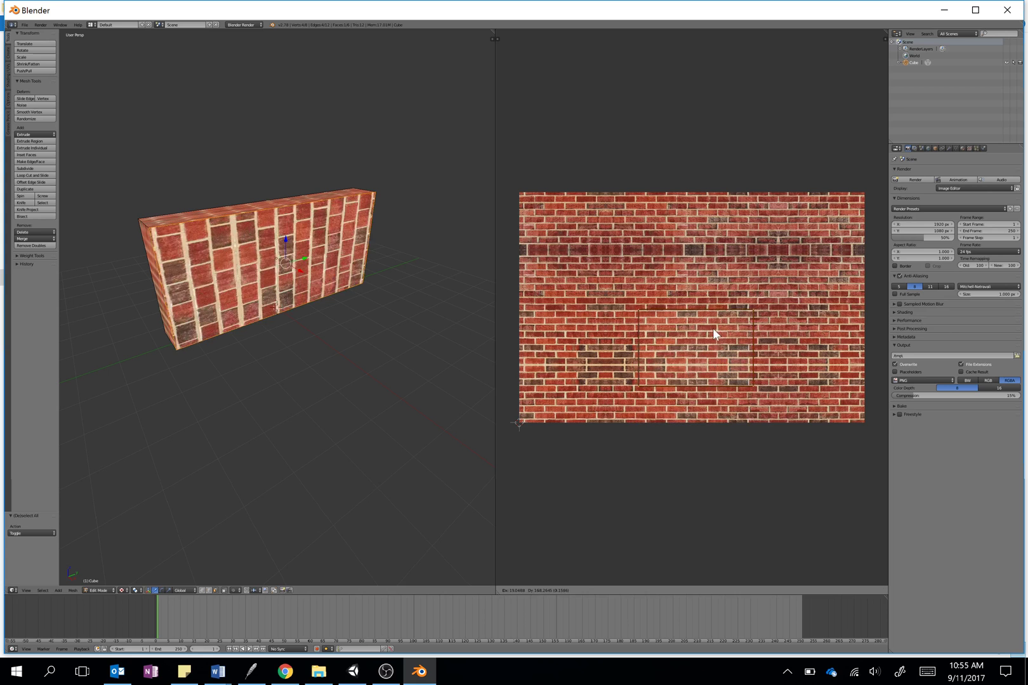
{"action": "left_click", "coordinate": [714, 315]}
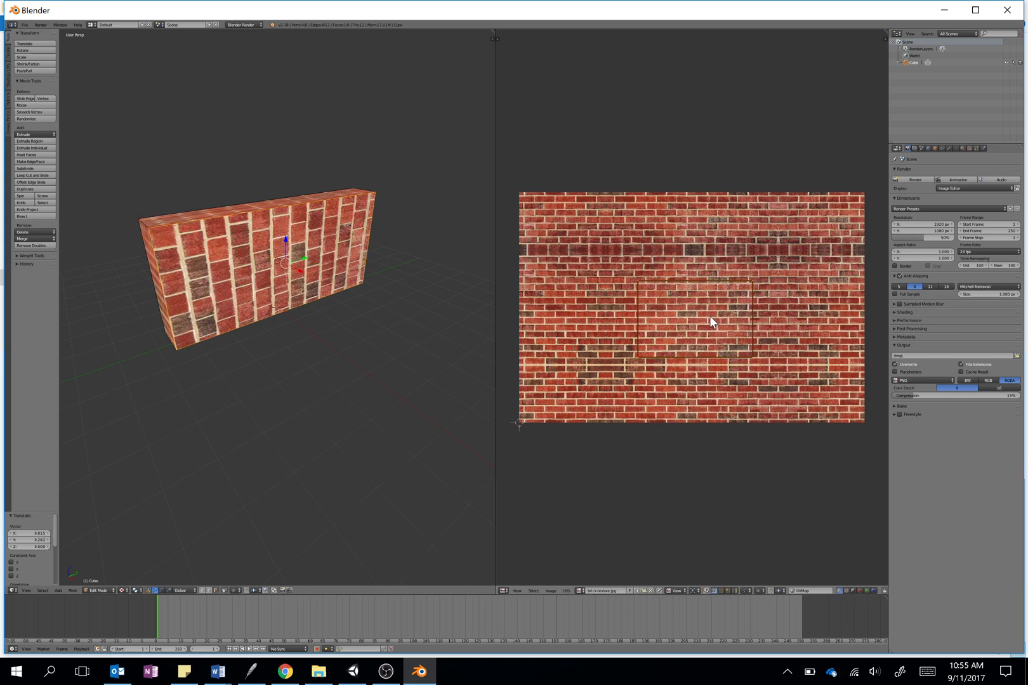
Rotate the front face's UV island by 90 degrees and scale it along X by about 2.76.
{"action": "type", "text": "r90"}
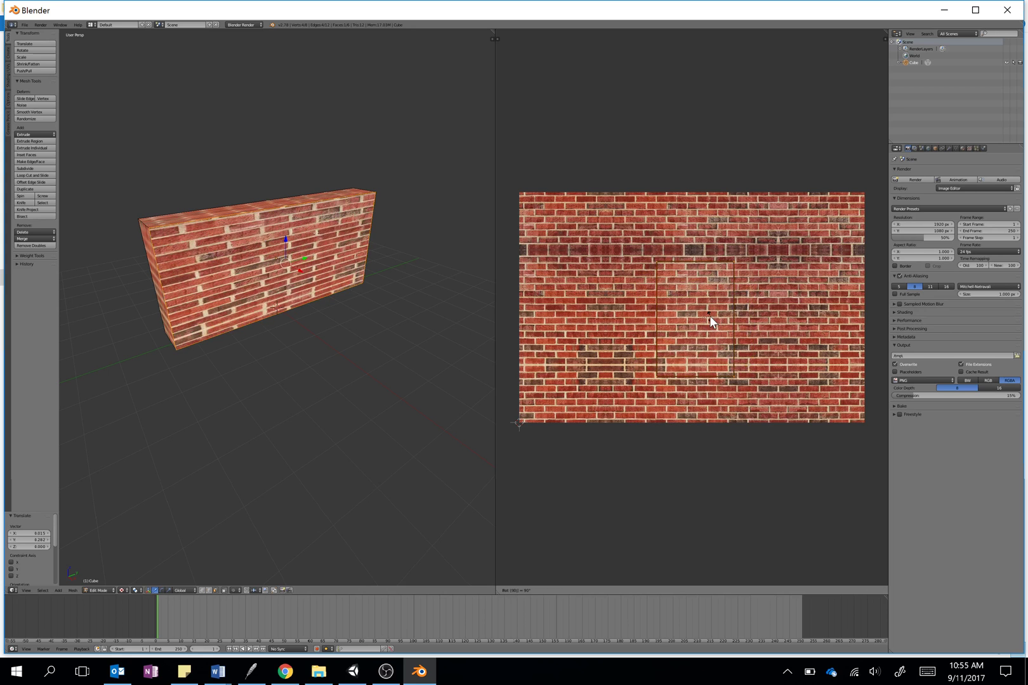
{"action": "key", "text": "Return"}
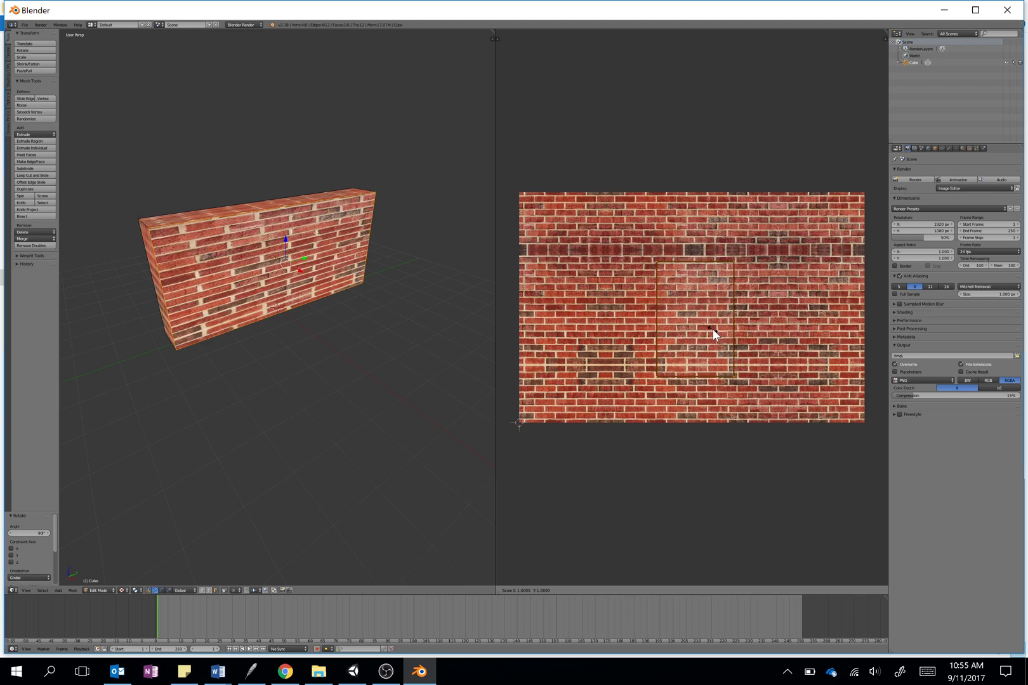
{"action": "key", "text": "s"}
{"action": "key", "text": "x"}
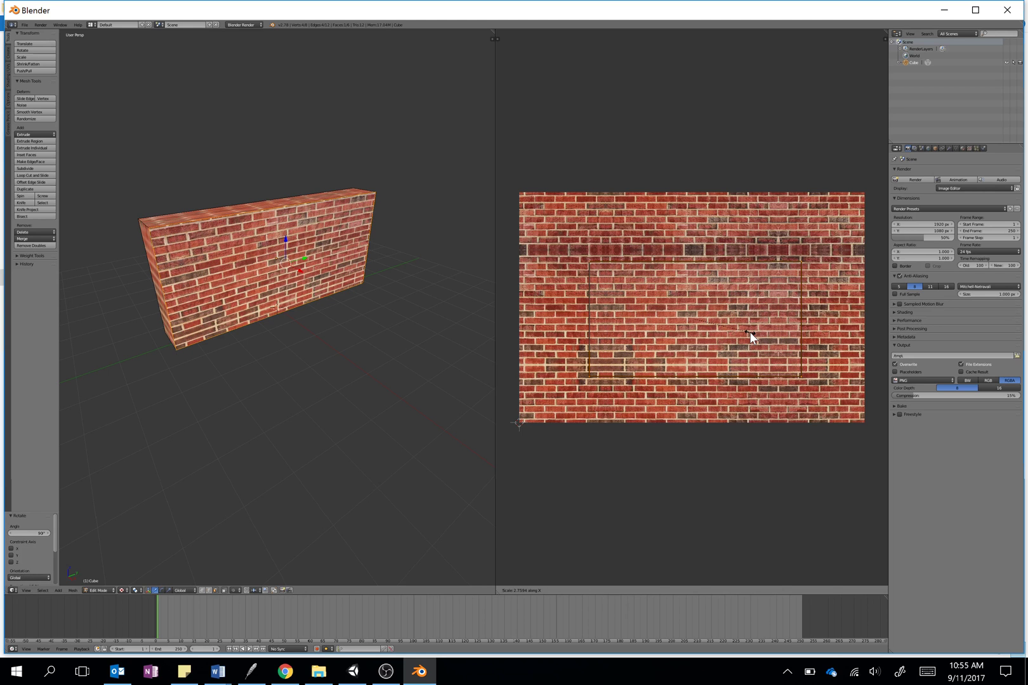
{"action": "left_click", "coordinate": [750, 332]}
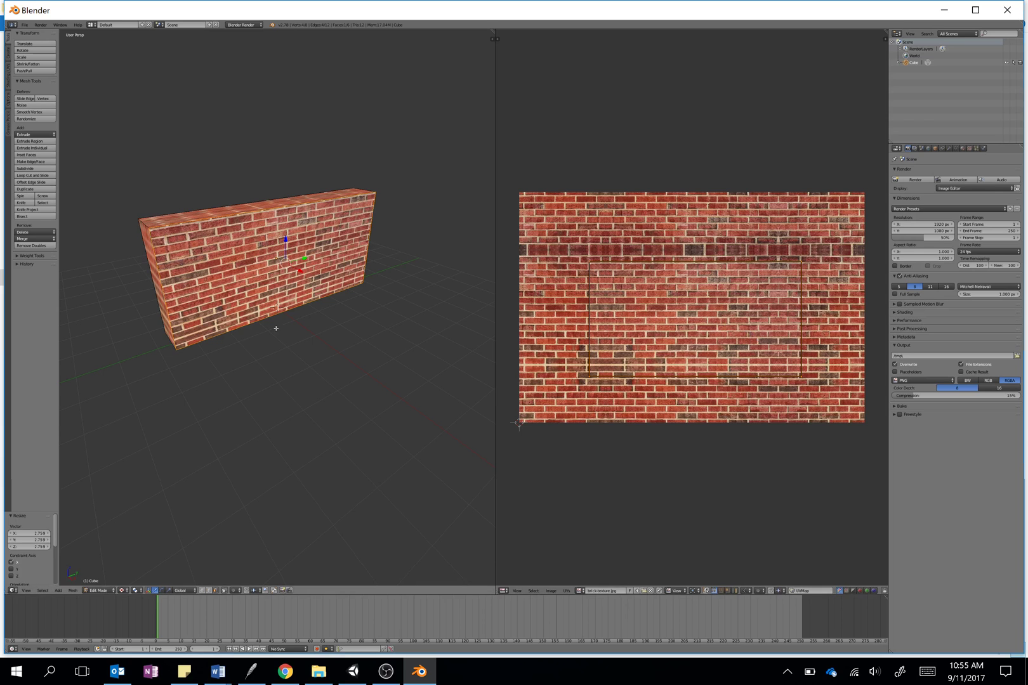
Select the wall's large back face and move its UV island from the image's corner to the middle of the brick texture.
{"action": "middle_click_drag", "start_coordinate": [275, 327], "coordinate": [292, 301]}
{"action": "key", "text": "a"}
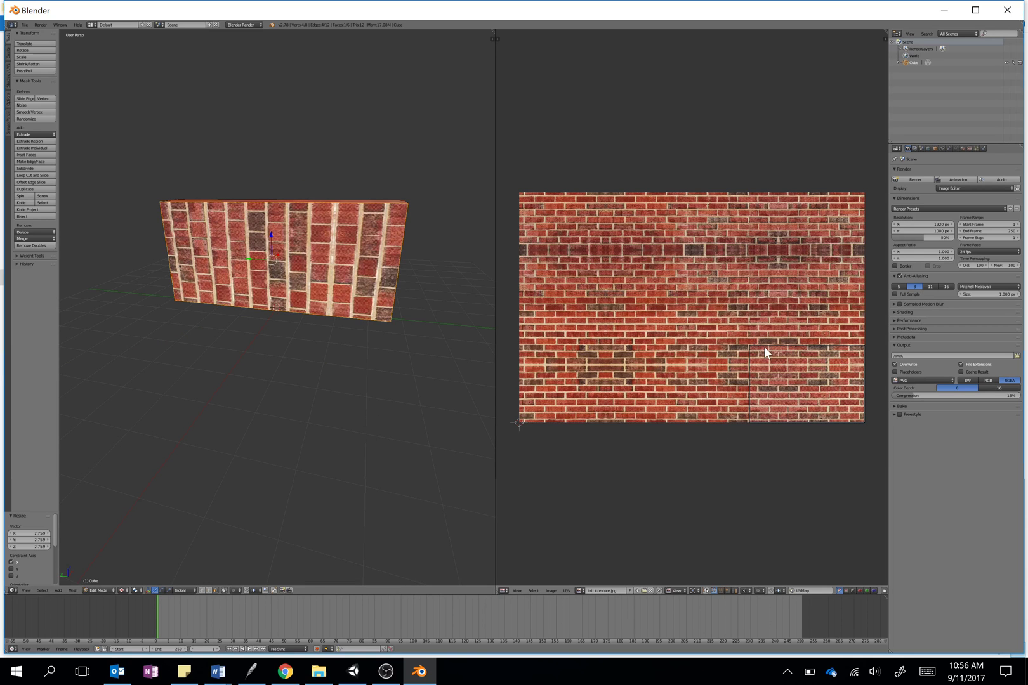
{"action": "key", "text": "a"}
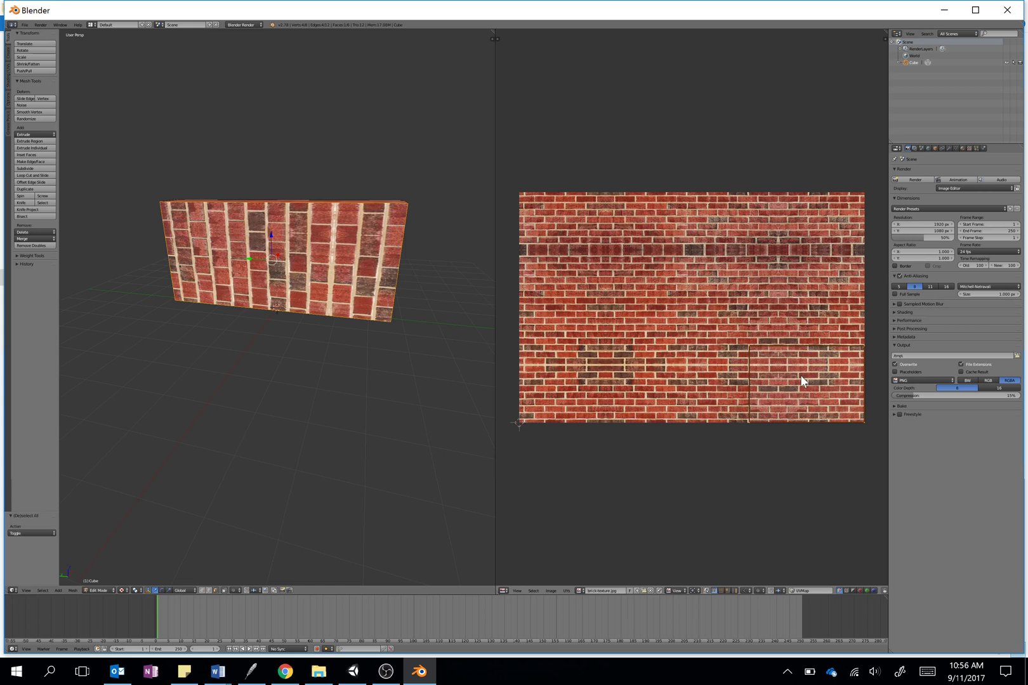
{"action": "key", "text": "g"}
{"action": "left_click", "coordinate": [689, 303]}
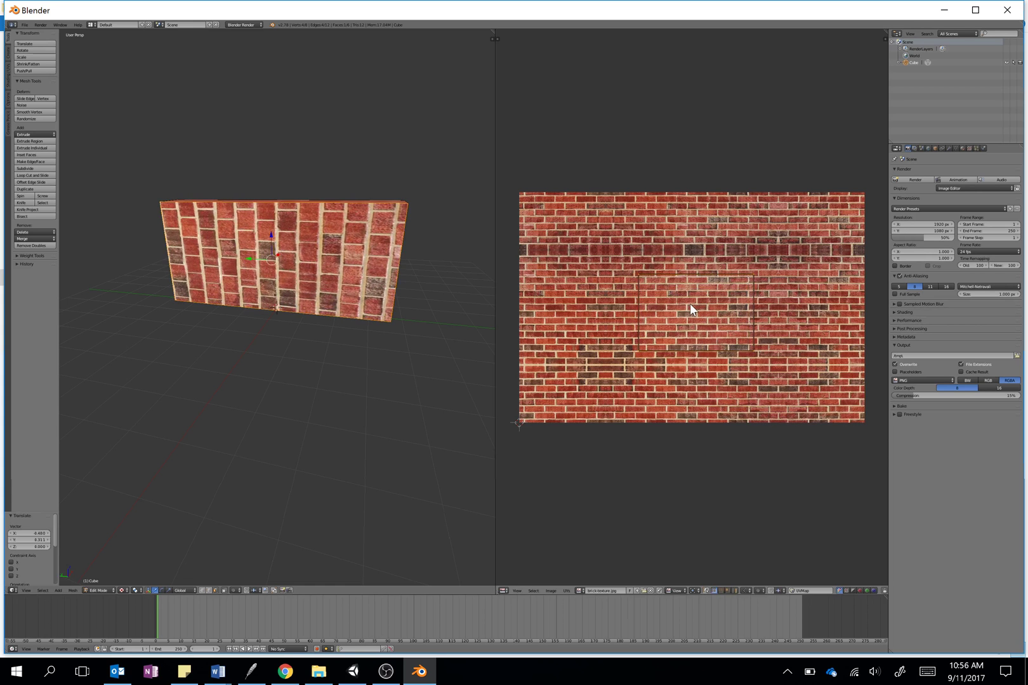
Rotate the back face's UV island by 90 degrees and scale it along X by about 3.63.
{"action": "key", "text": "r"}
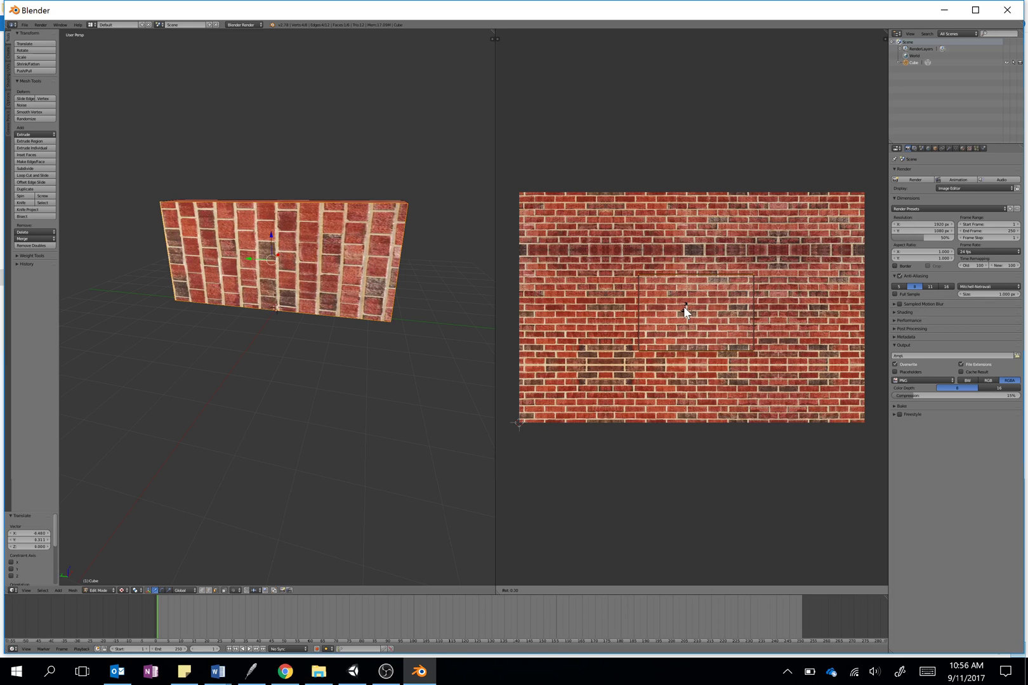
{"action": "type", "text": "90"}
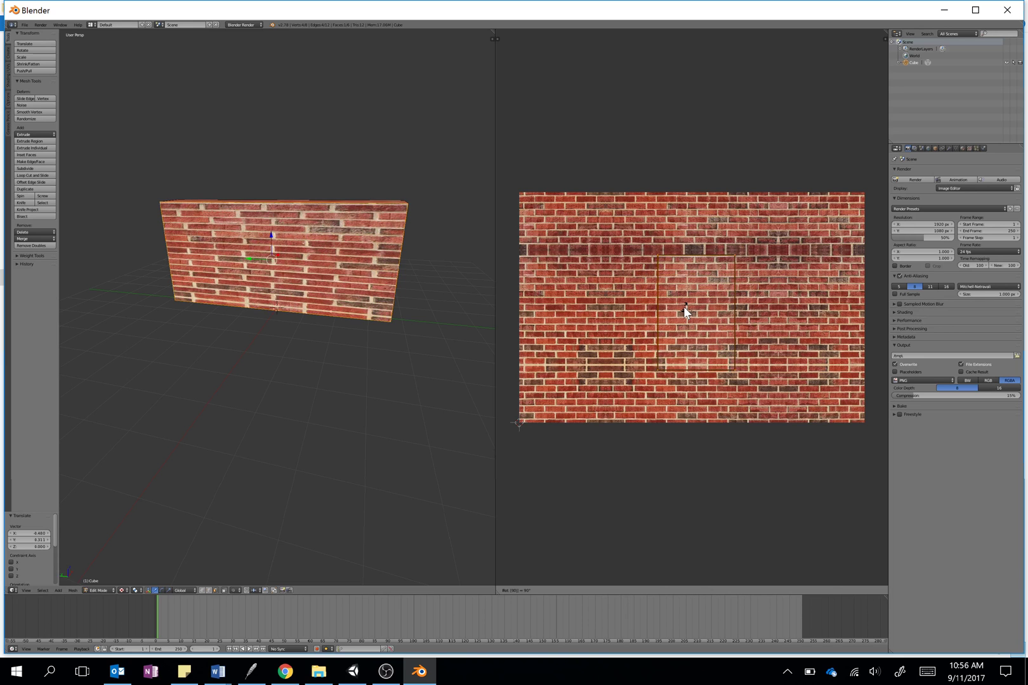
{"action": "key", "text": "Return"}
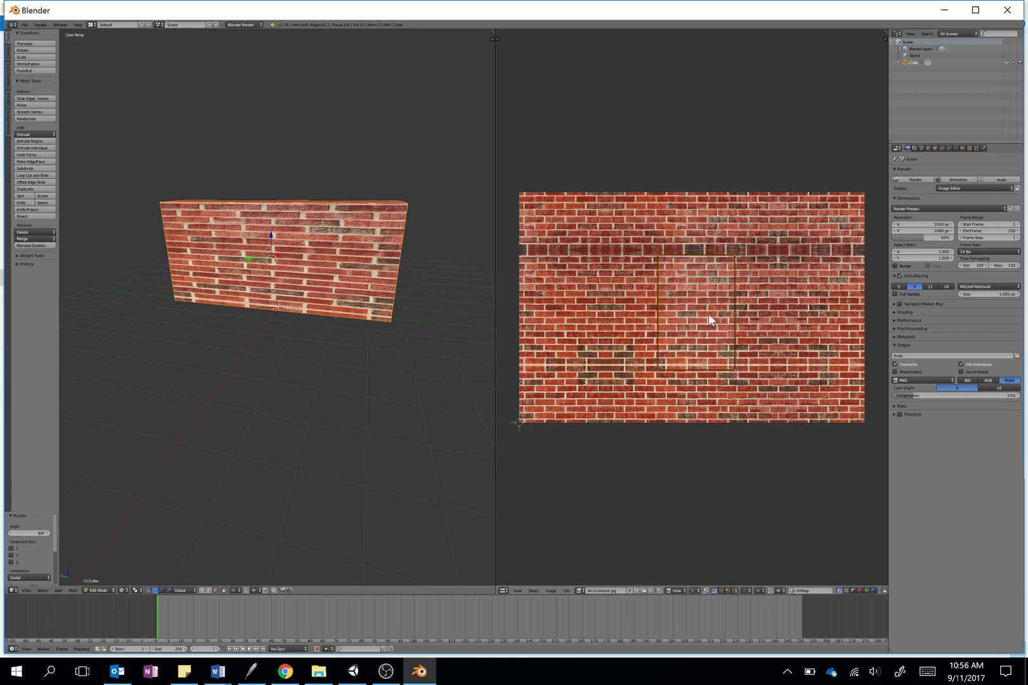
{"action": "key", "text": "s"}
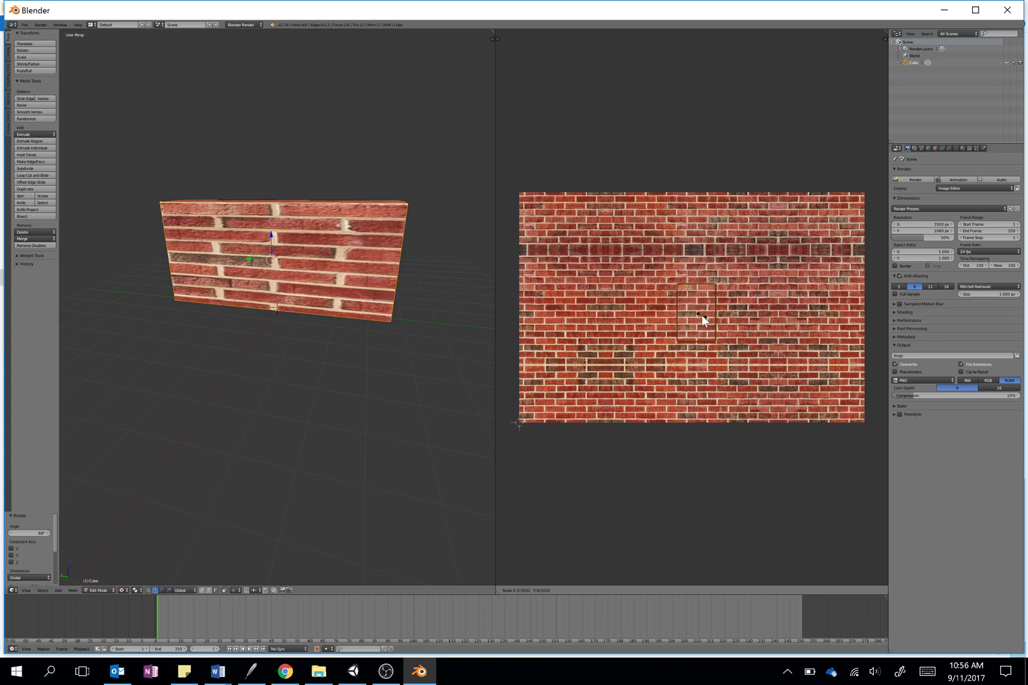
{"action": "key", "text": "x"}
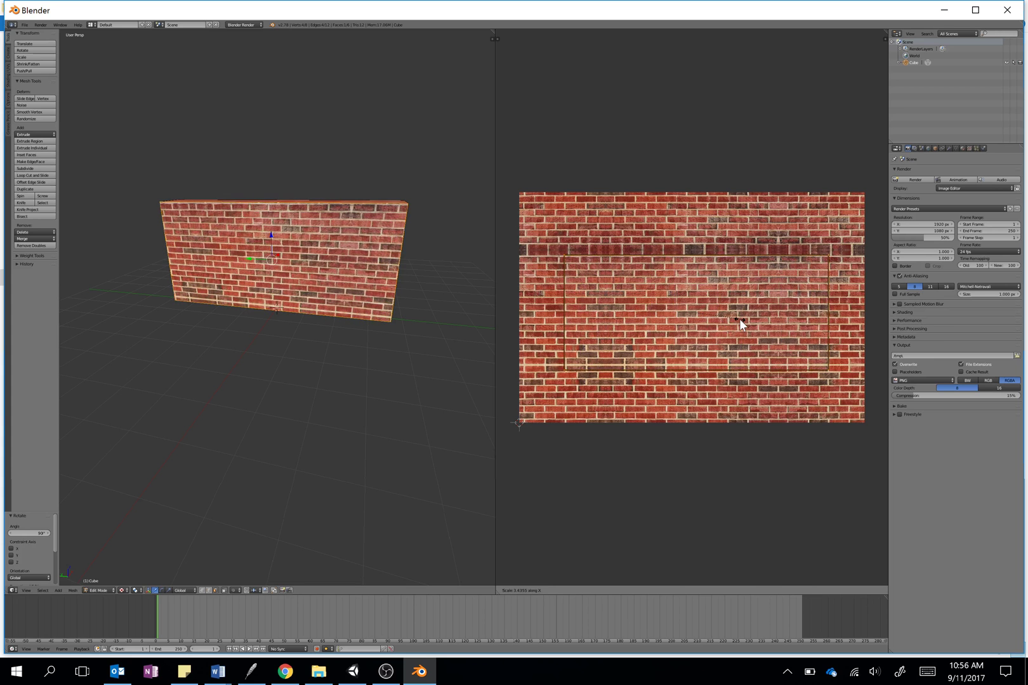
{"action": "left_click", "coordinate": [742, 319]}
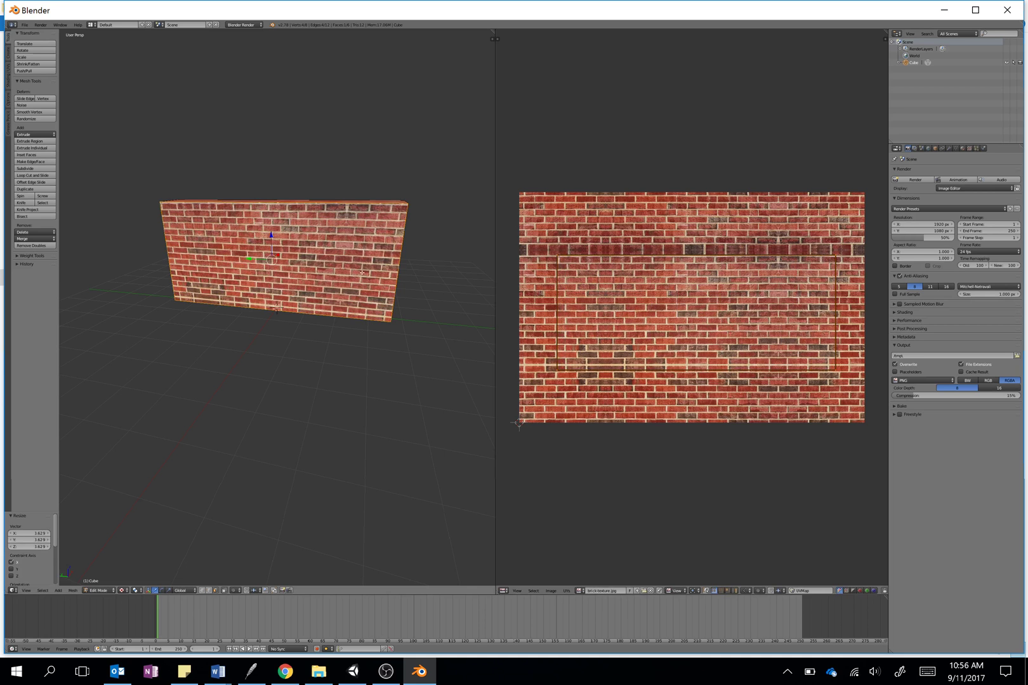
Return to Object Mode and add a second material named Brick to the wall.
{"action": "middle_click_drag", "start_coordinate": [362, 272], "coordinate": [340, 277]}
{"action": "key", "text": "Tab"}
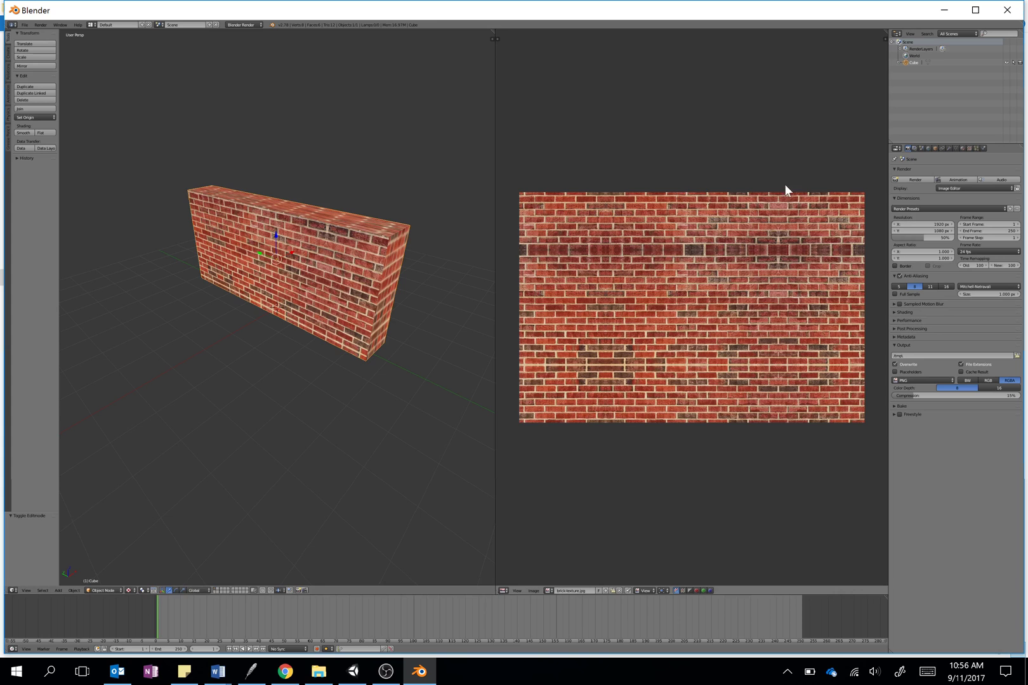
{"action": "left_click", "coordinate": [963, 148]}
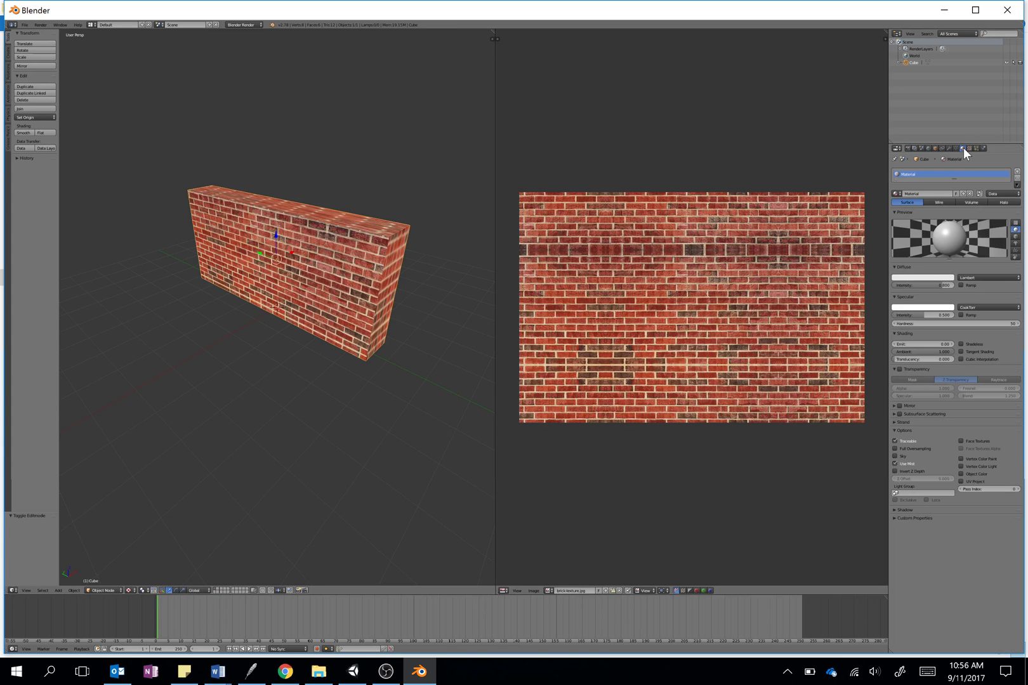
{"action": "left_click", "coordinate": [1018, 173]}
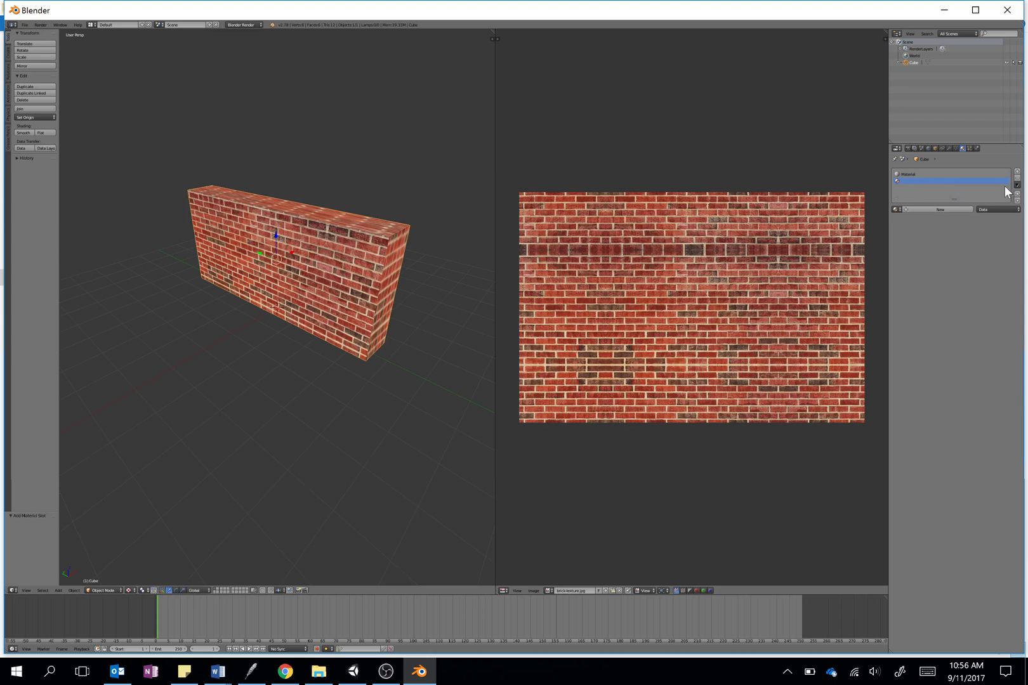
{"action": "left_click", "coordinate": [928, 209]}
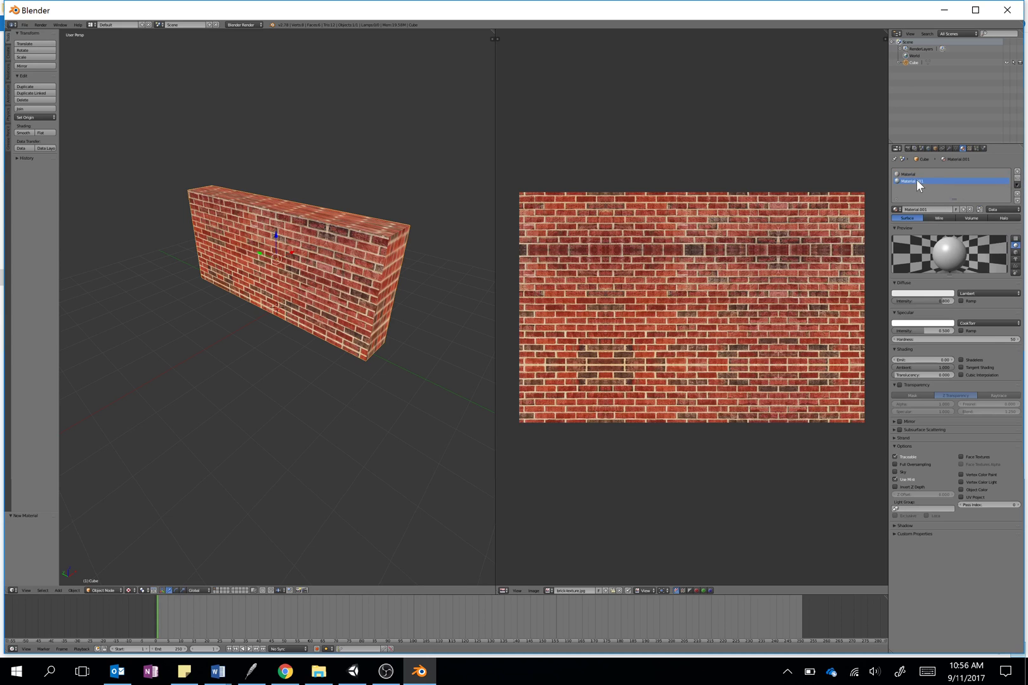
{"action": "double_click", "coordinate": [916, 180]}
{"action": "type", "text": "Brick"}
{"action": "key", "text": "Return"}
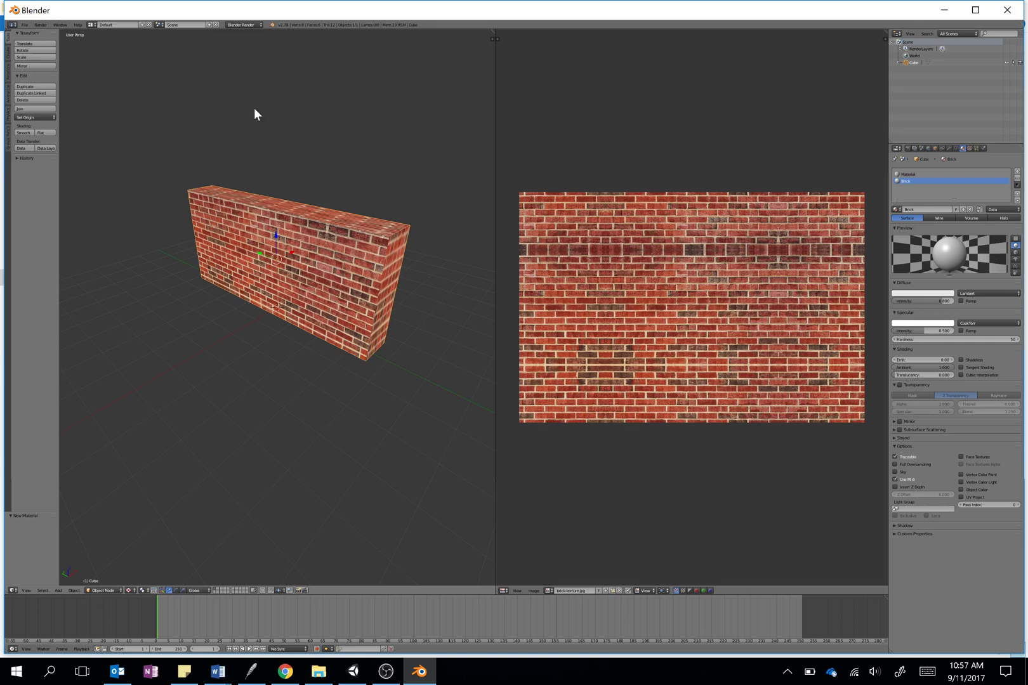
Save the file as brickwall in the Brick wall folder inside the year 12 test Unity project's Assets.
{"action": "left_click", "coordinate": [25, 24]}
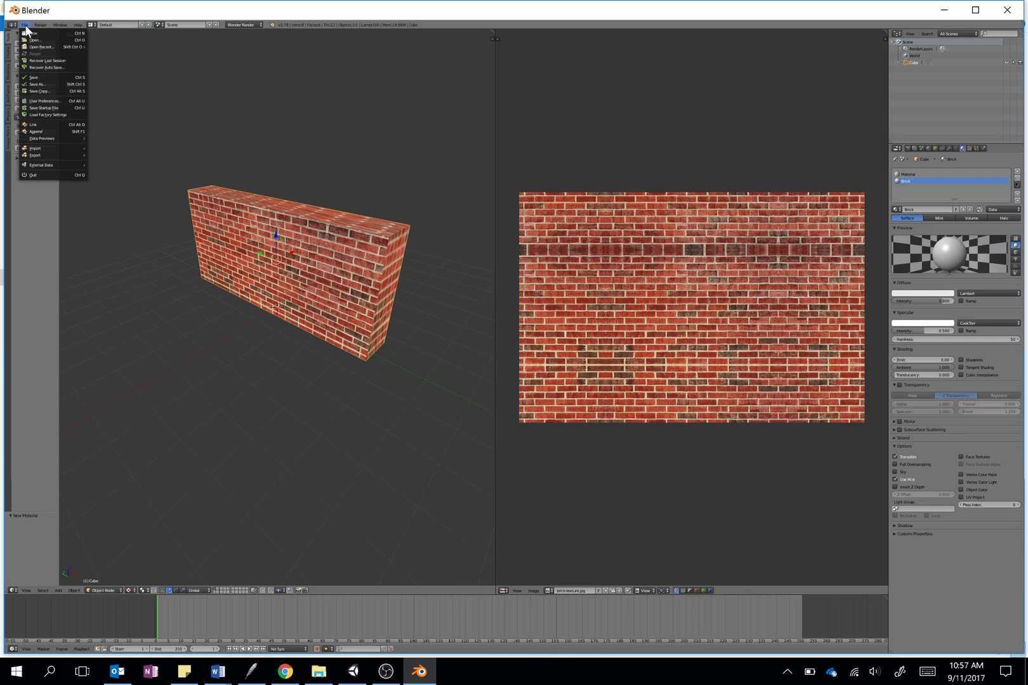
{"action": "left_click", "coordinate": [36, 78]}
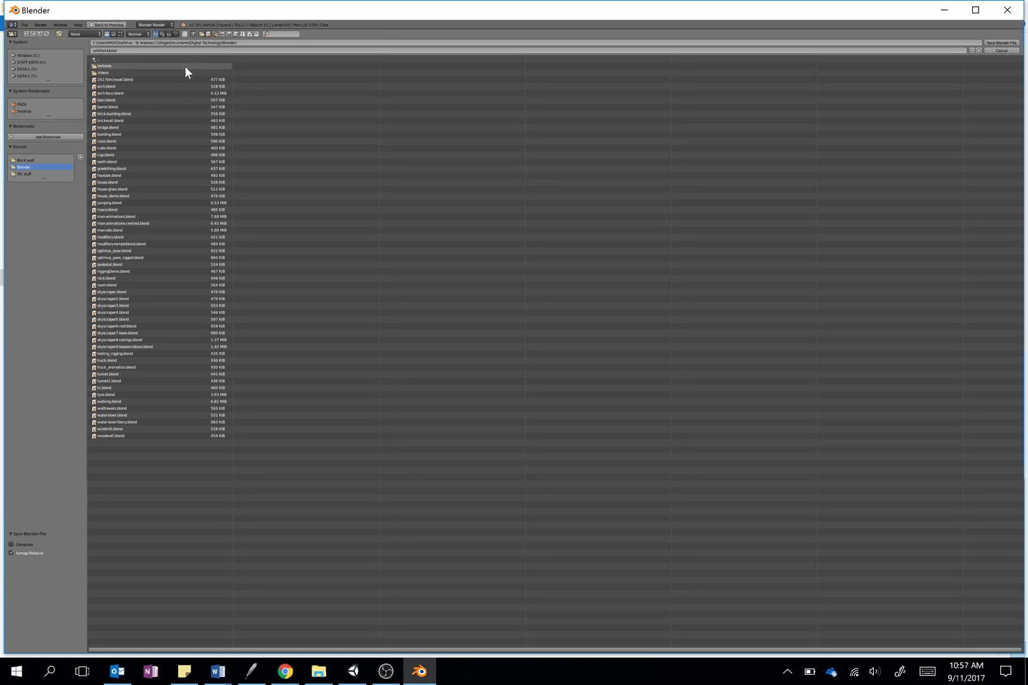
{"action": "left_click", "coordinate": [94, 60]}
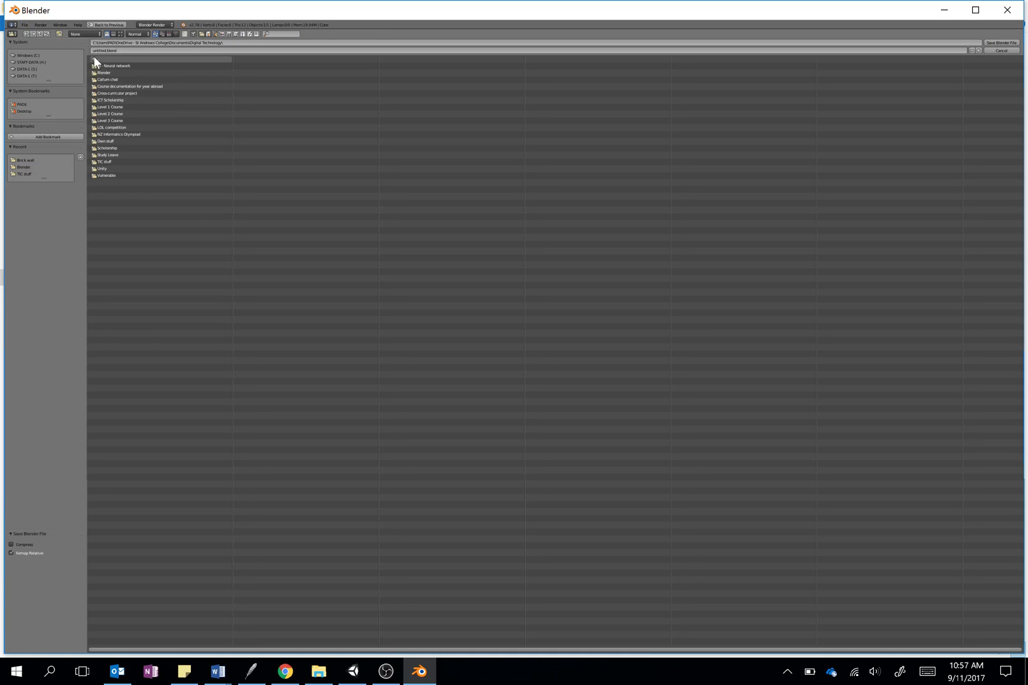
{"action": "left_click", "coordinate": [100, 168]}
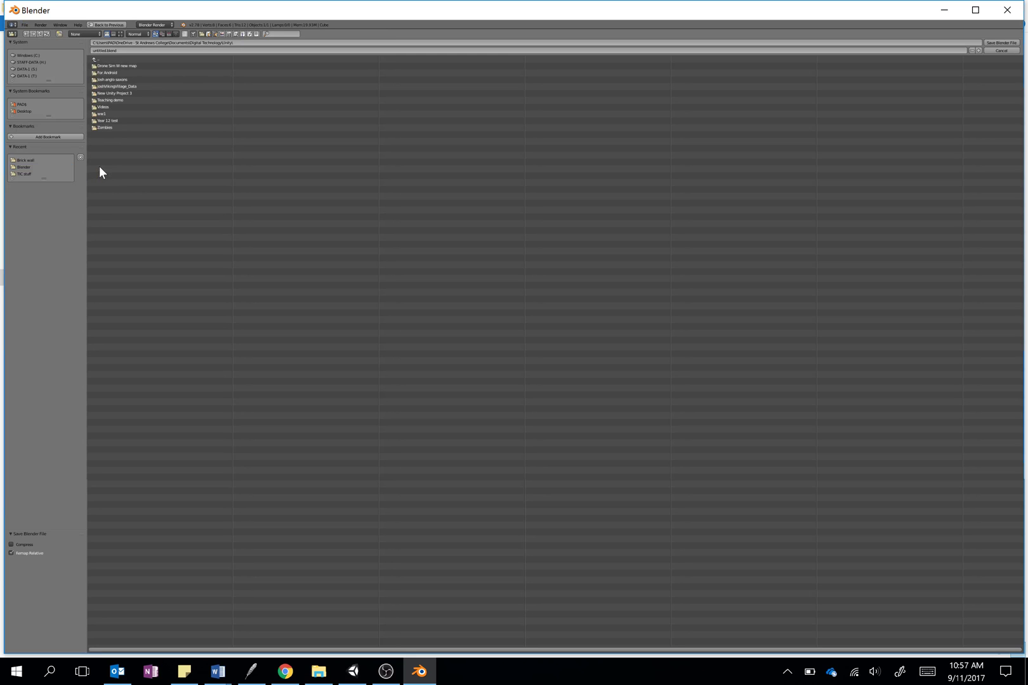
{"action": "left_click", "coordinate": [108, 120]}
{"action": "left_click", "coordinate": [110, 66]}
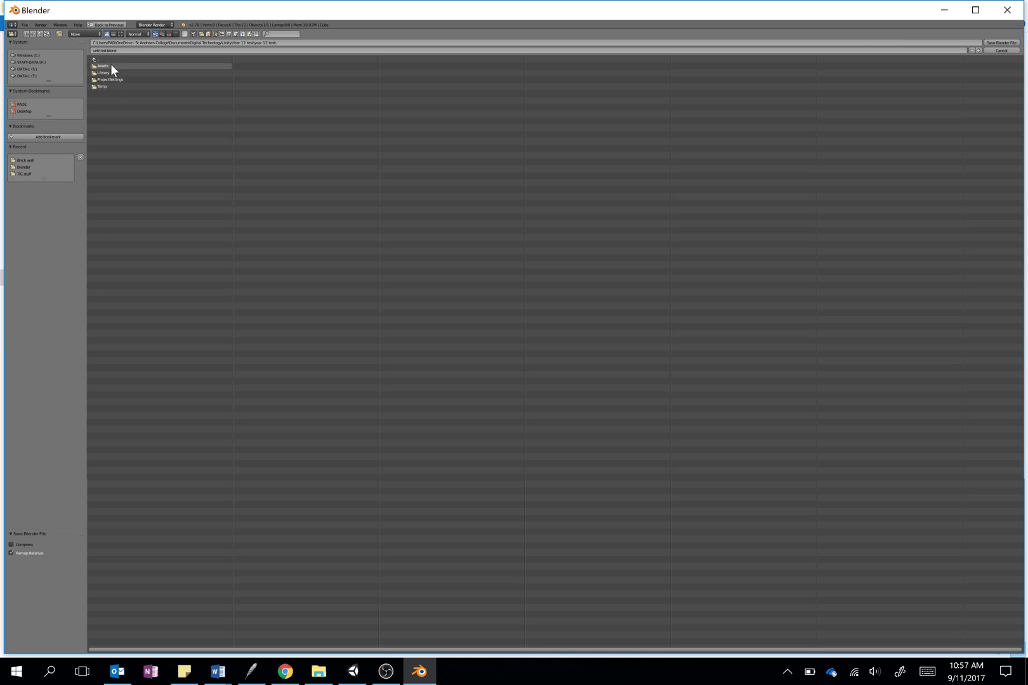
{"action": "left_click", "coordinate": [105, 65]}
{"action": "left_click", "coordinate": [106, 66]}
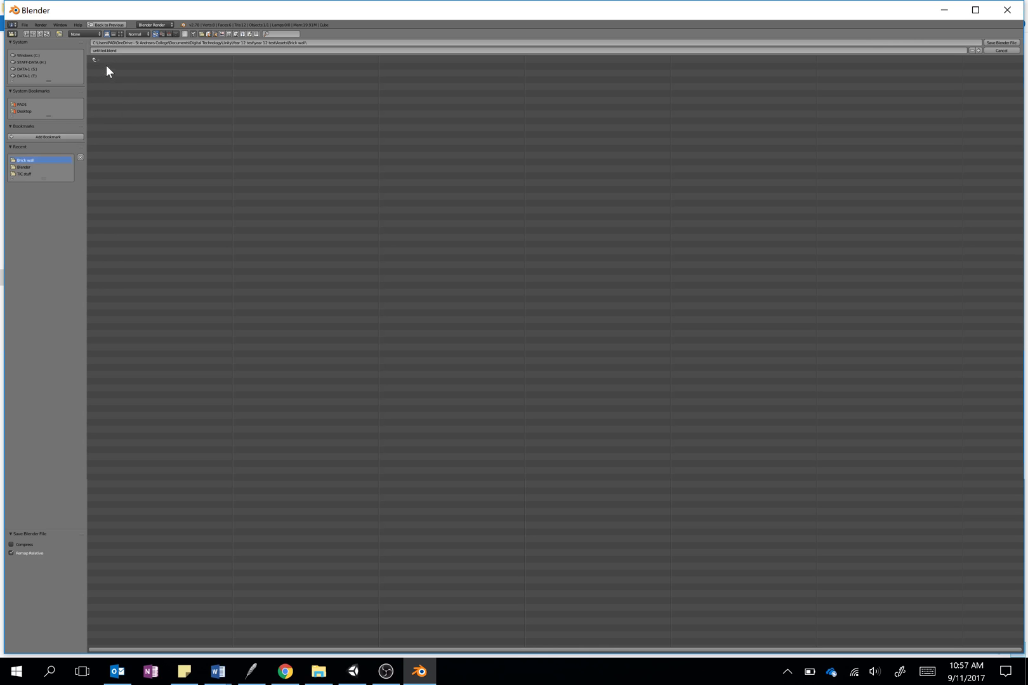
{"action": "left_click", "coordinate": [99, 51]}
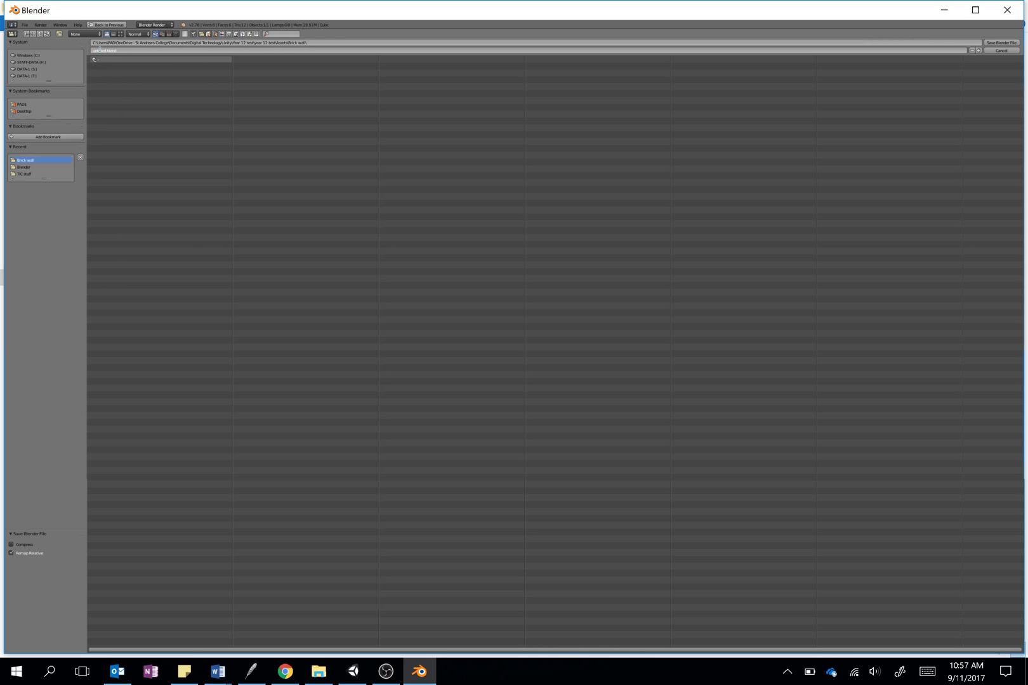
{"action": "double_click", "coordinate": [99, 50]}
{"action": "type", "text": "brickwall"}
{"action": "left_click", "coordinate": [1000, 42]}
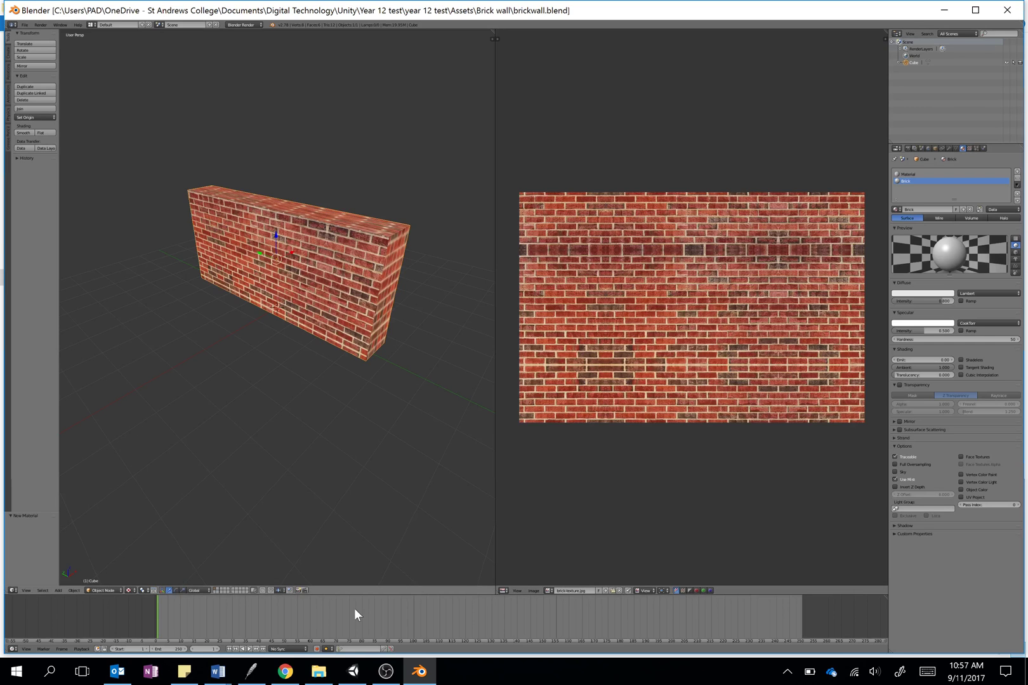
Switch to Unity and enable Generate Colliders in the import settings of the brickwall model in the Brick wall folder, applying the change.
{"action": "mouse_move", "coordinate": [355, 676]}
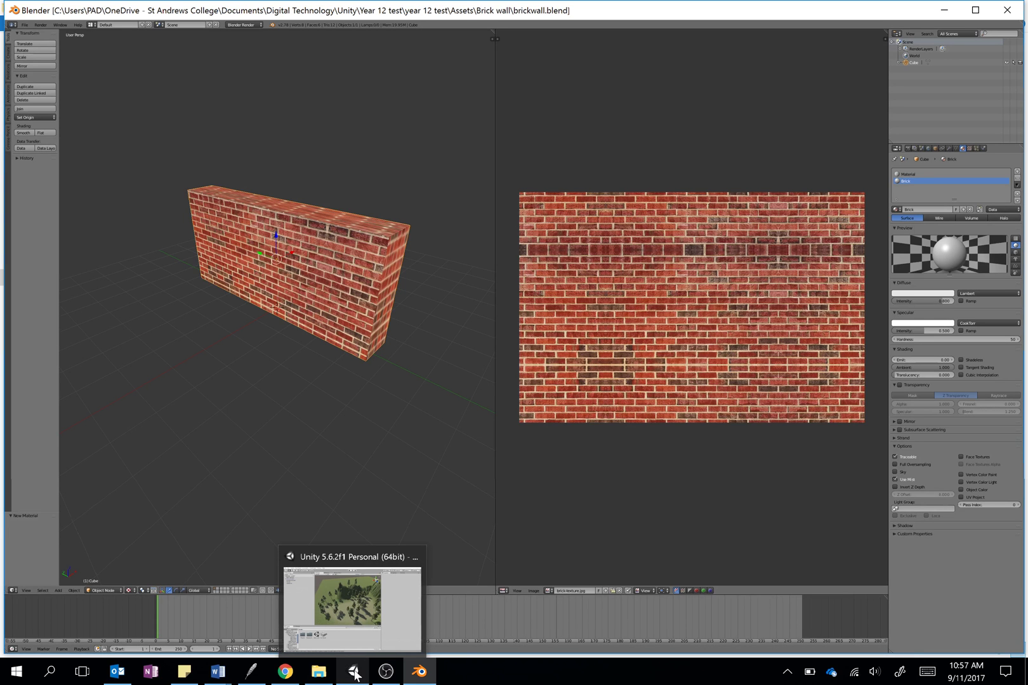
{"action": "left_click", "coordinate": [355, 675]}
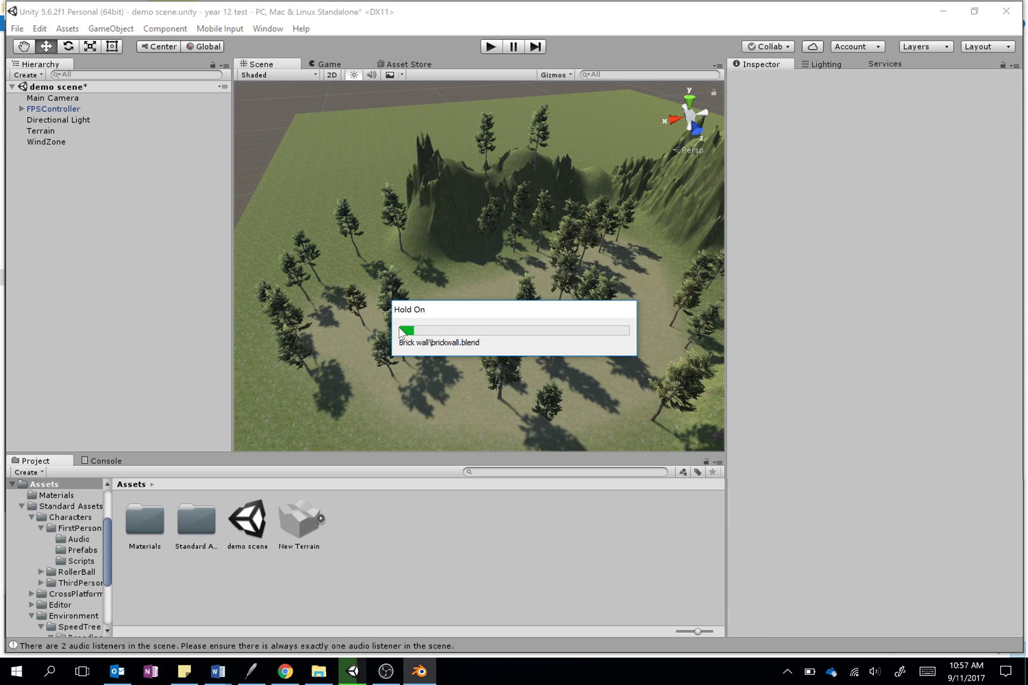
{"action": "double_click", "coordinate": [146, 519]}
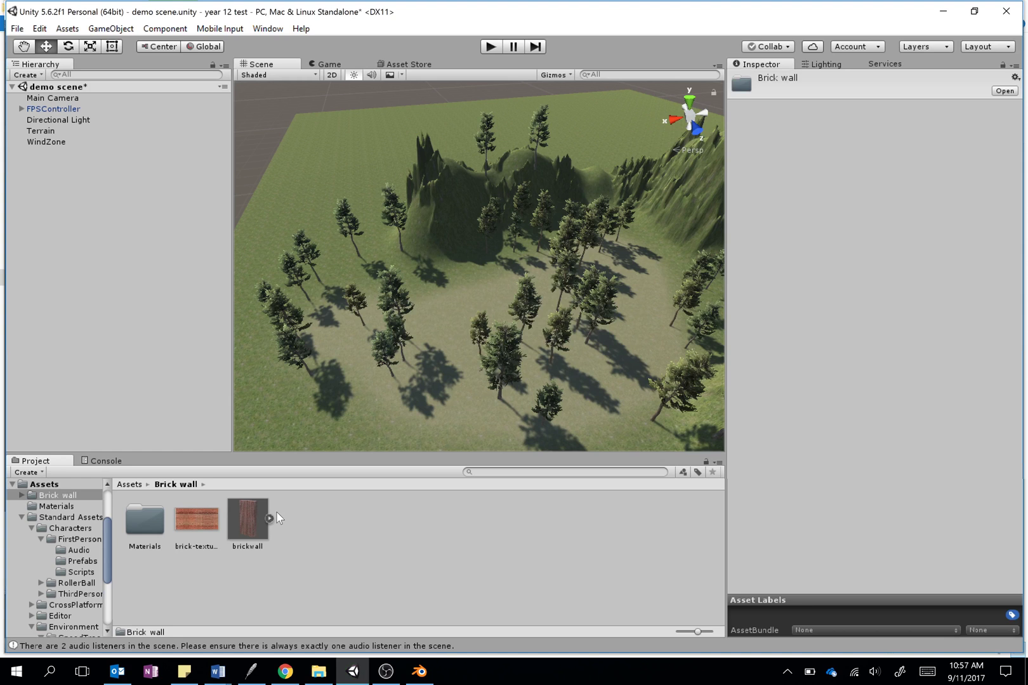
{"action": "left_click", "coordinate": [250, 519]}
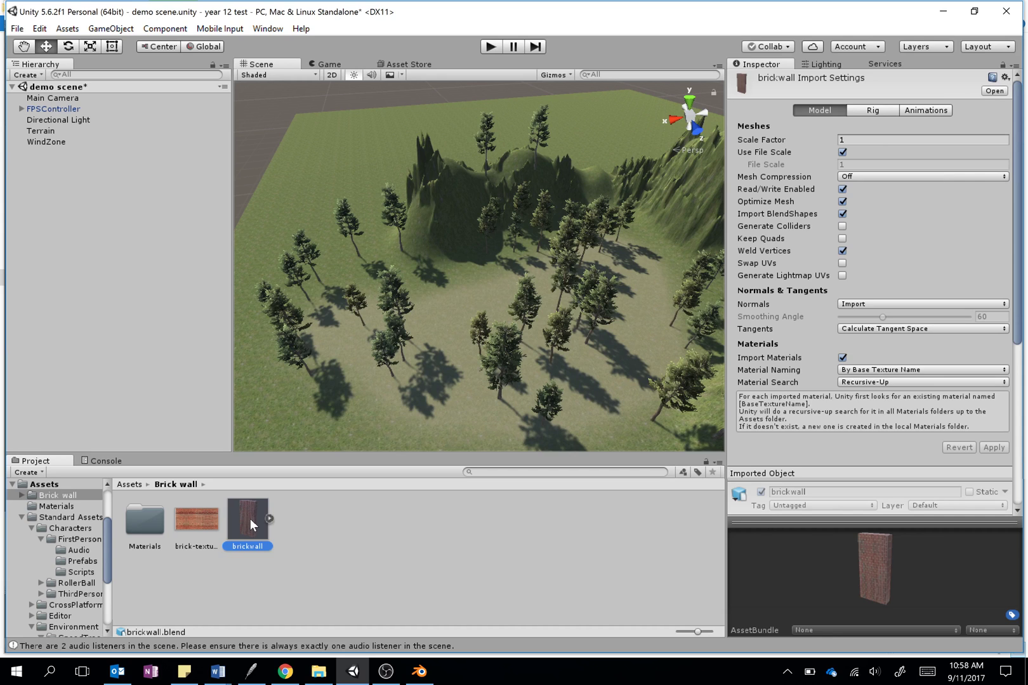
{"action": "left_click", "coordinate": [842, 226]}
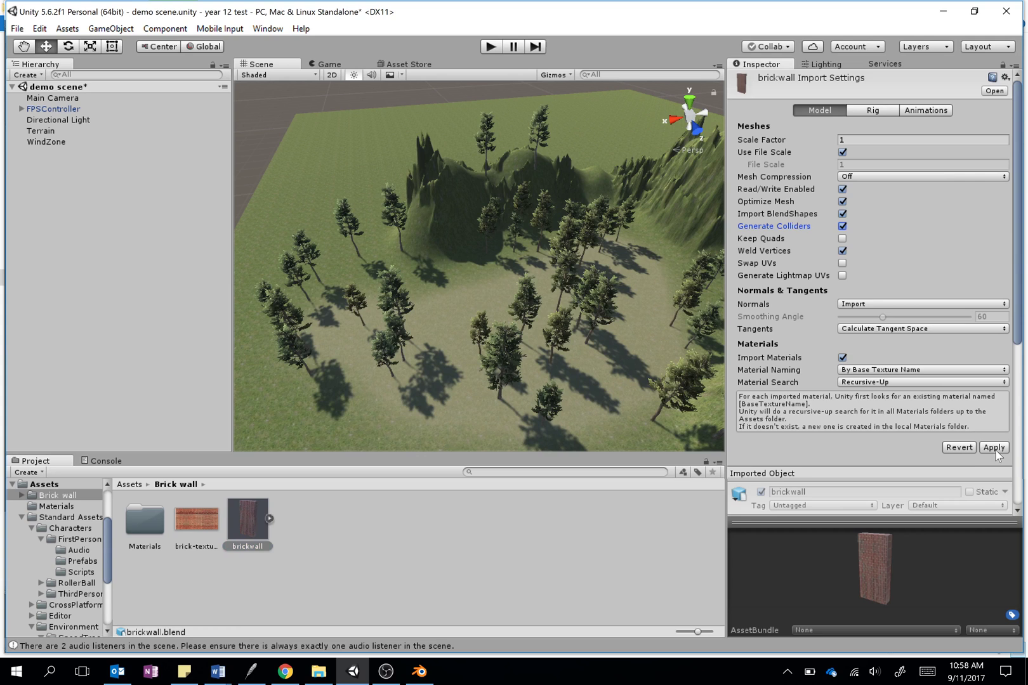
Place the brickwall model in the terrain's clearing and turn a duplicate of the brick-texture image into a normal map.
{"action": "left_click", "coordinate": [247, 521]}
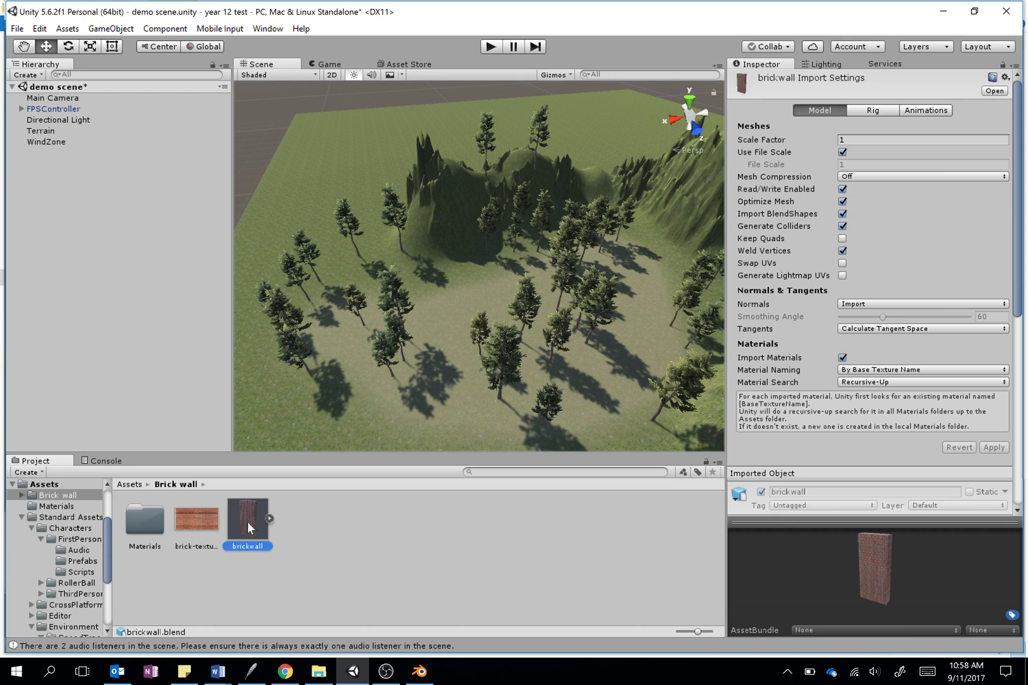
{"action": "left_click", "coordinate": [213, 525]}
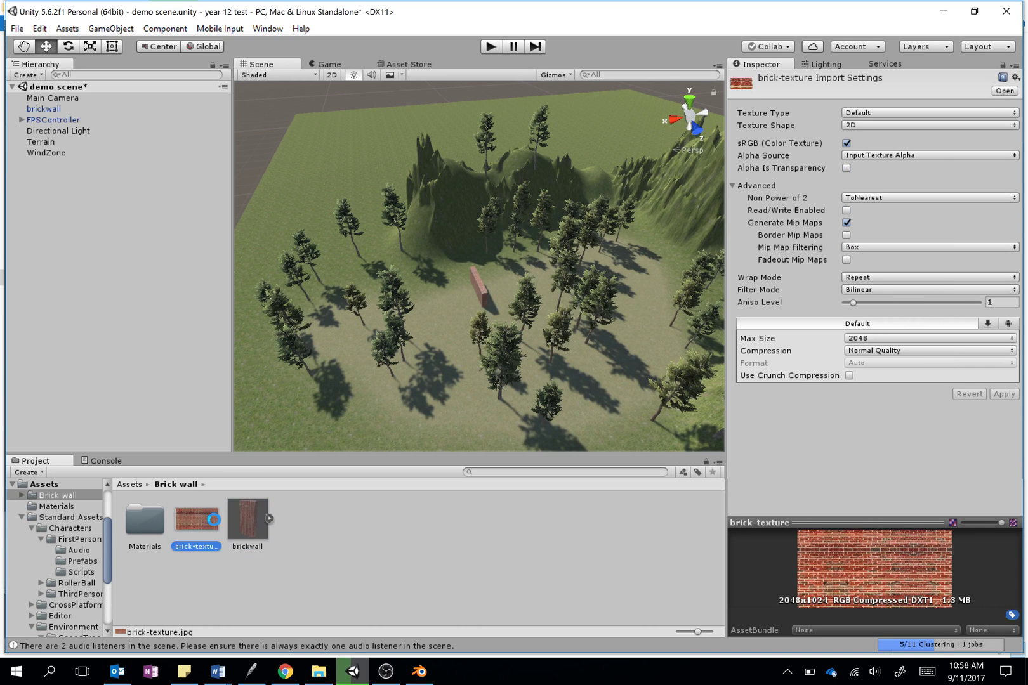
{"action": "key", "text": "ctrl+d"}
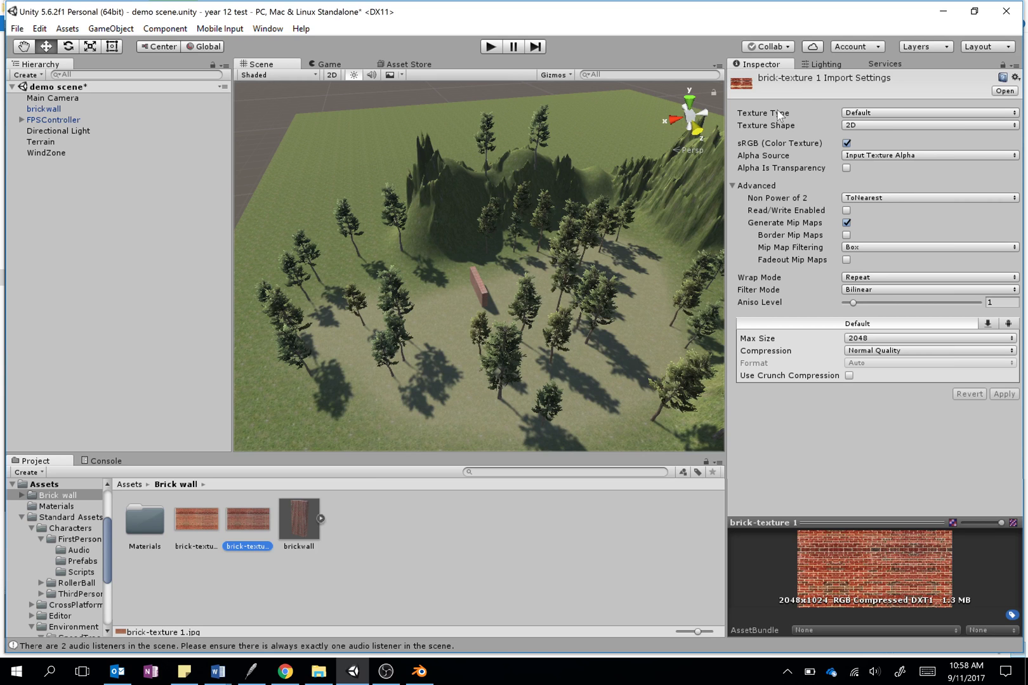
Select the brick wall in the scene and expand its brick-texture material down to the main map settings.
{"action": "left_click", "coordinate": [479, 289]}
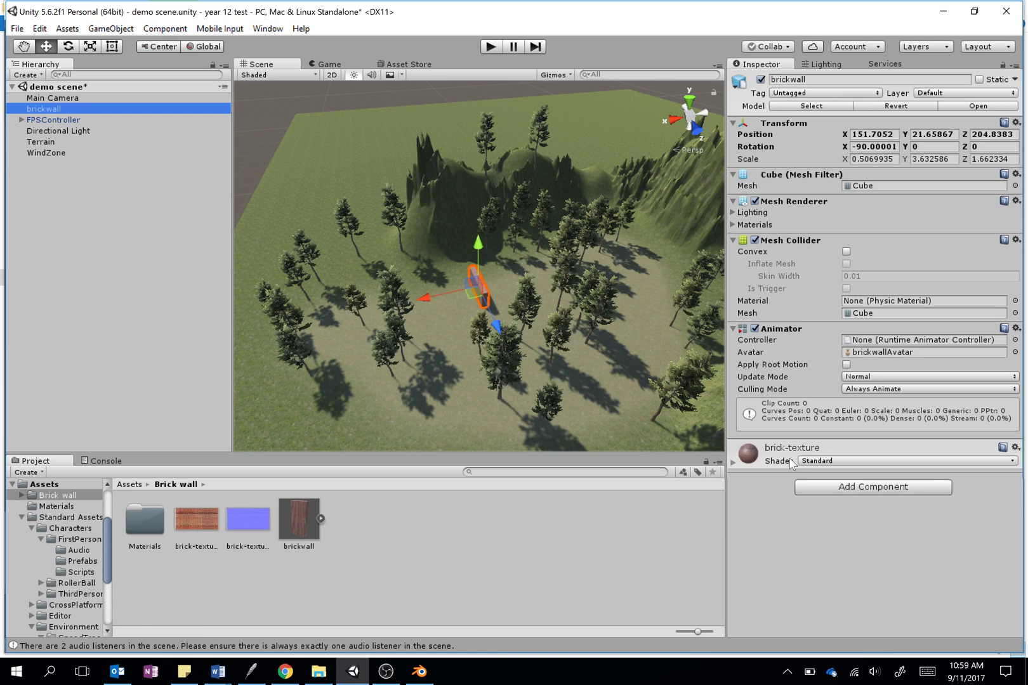
{"action": "left_click", "coordinate": [733, 466]}
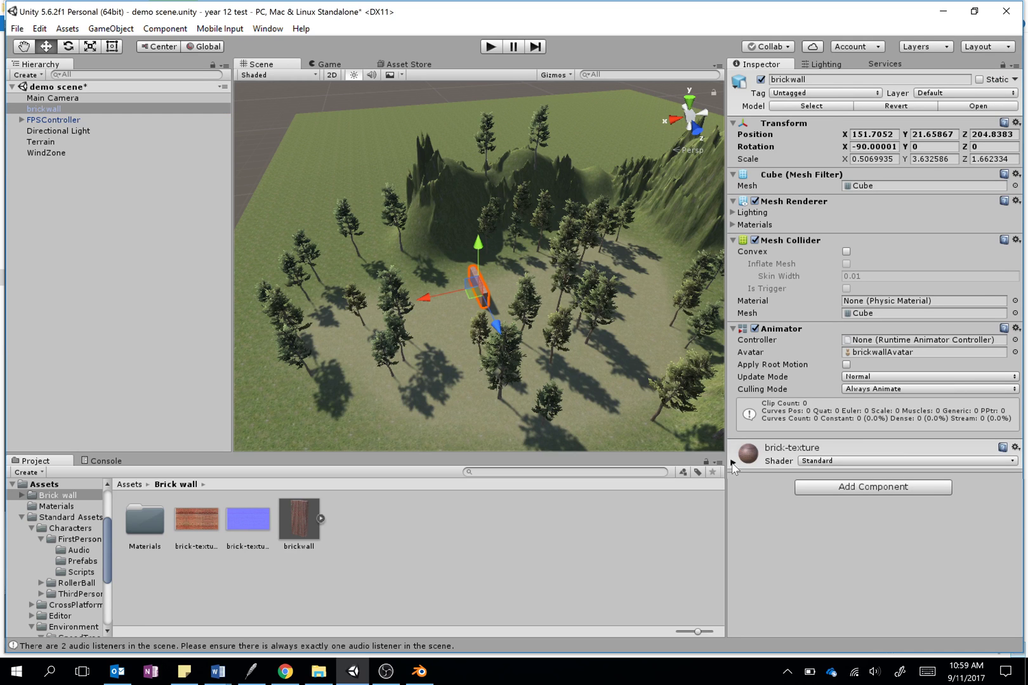
{"action": "left_click", "coordinate": [733, 464]}
{"action": "scroll", "coordinate": [757, 352], "scroll_direction": "down", "scroll_amount": 3}
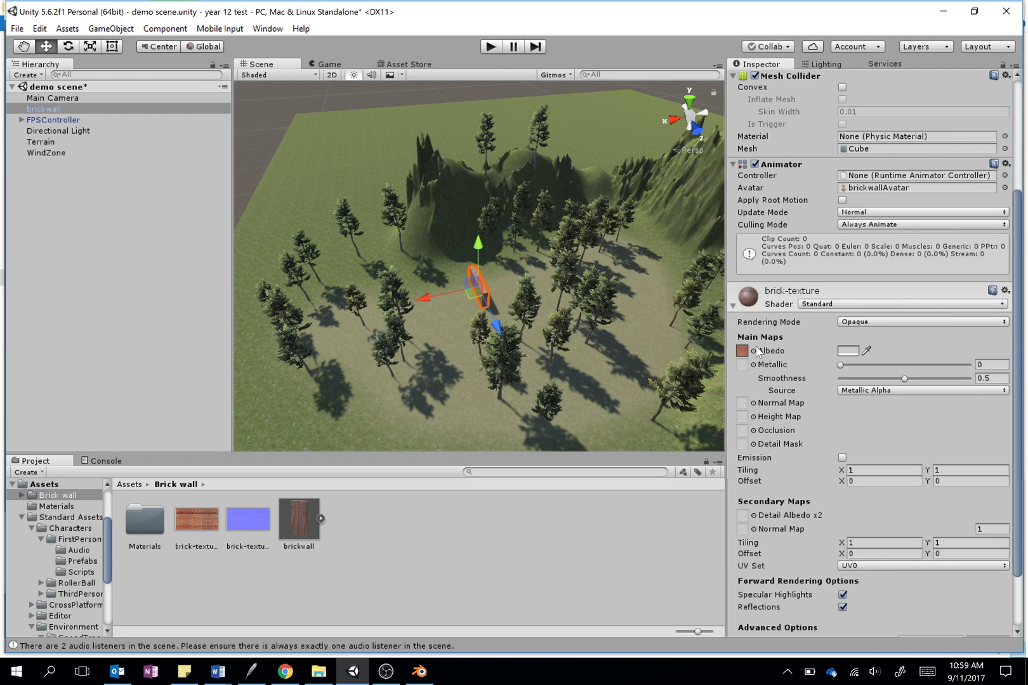